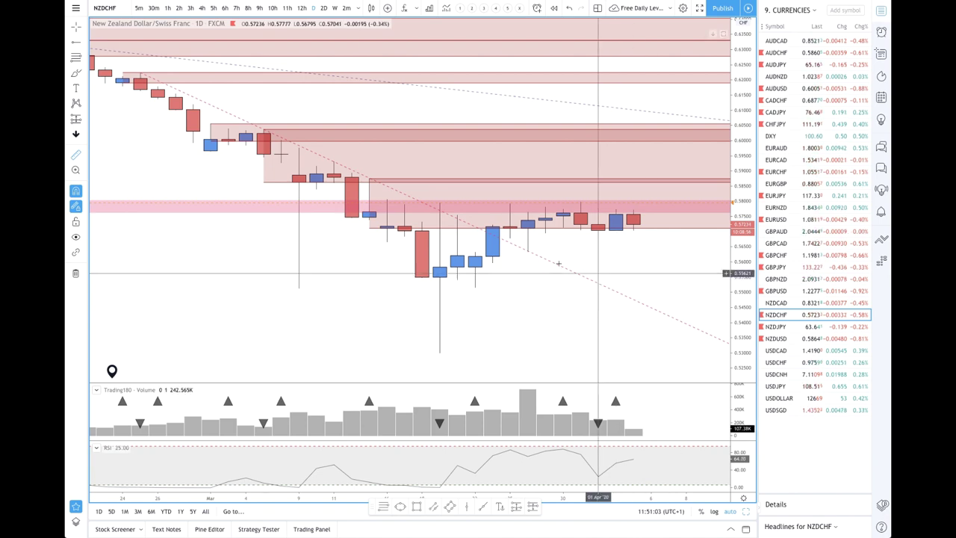
scroll(568, 246, down, 5)
scroll(529, 239, up, 2)
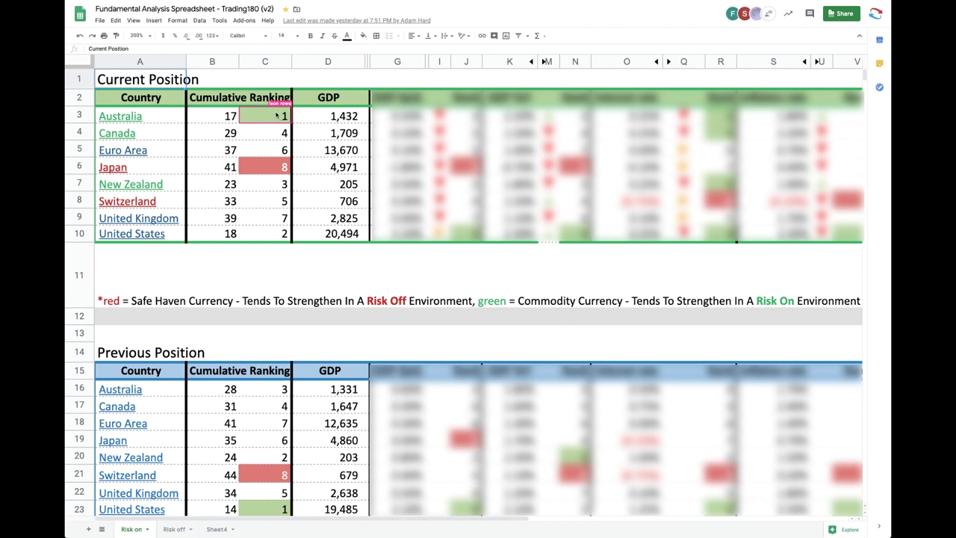
In the fundamental analysis spreadsheet, examine the current cumulative rankings of the United States, New Zealand, Canada, Switzerland and Japan
click(269, 236)
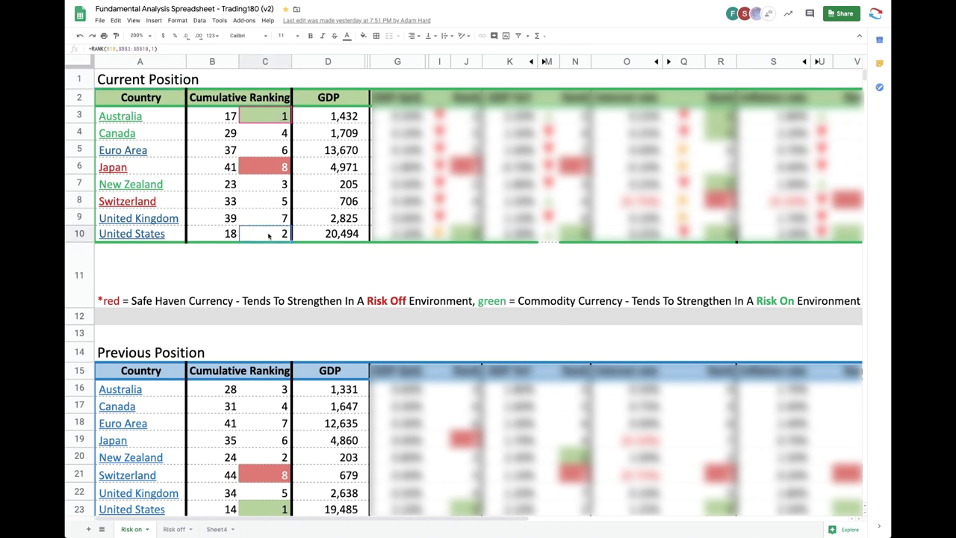
click(275, 192)
click(277, 134)
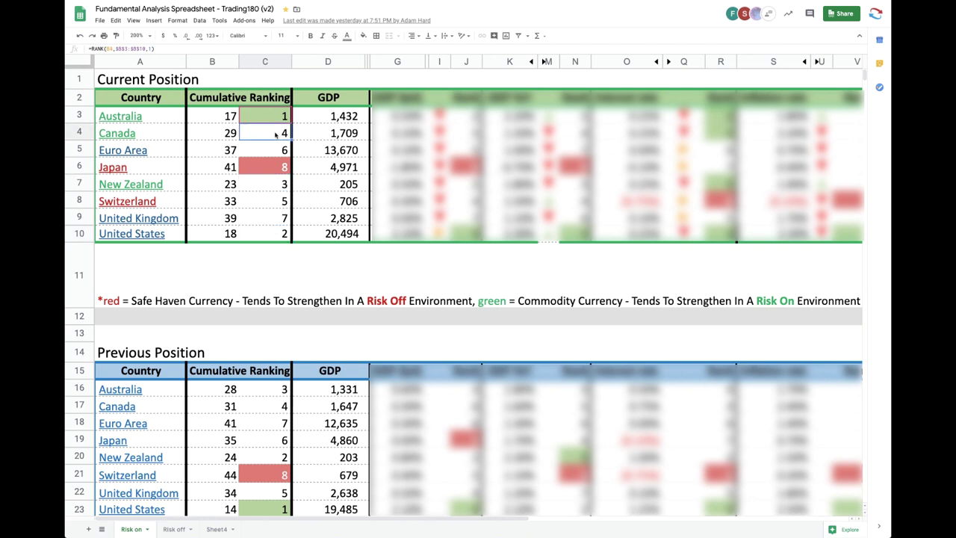
click(272, 201)
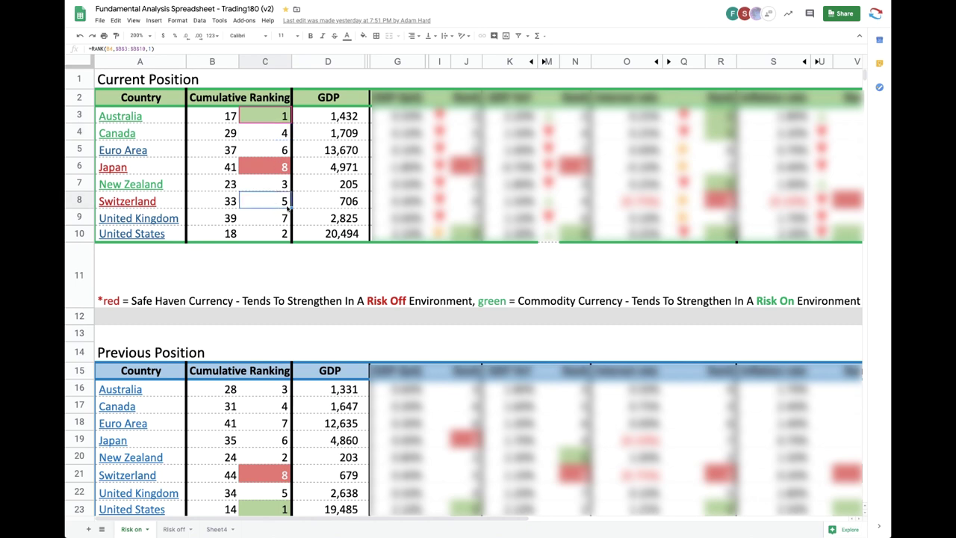
click(283, 169)
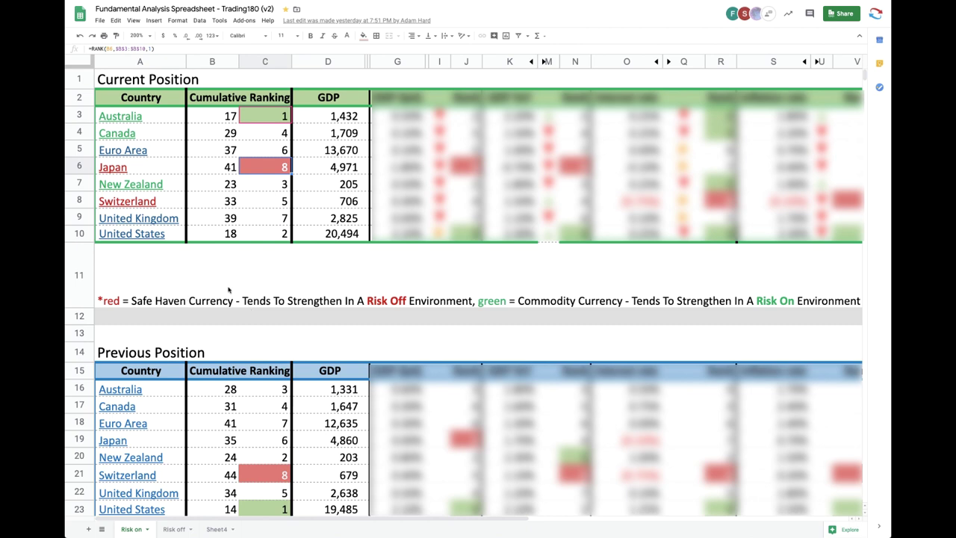
Examine the risk-off and risk-on legend, then the safe-haven countries Switzerland and Japan and the commodity countries New Zealand and Canada
click(151, 299)
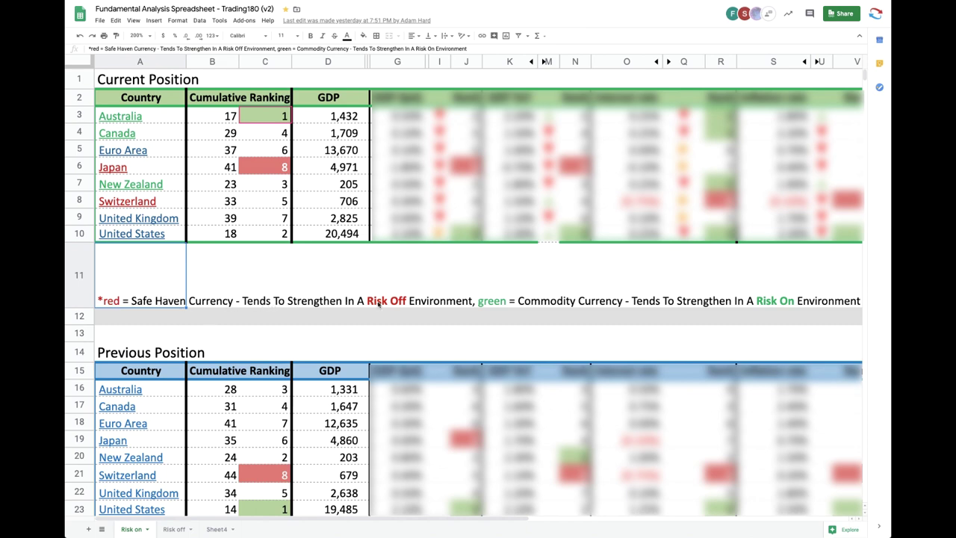
click(159, 200)
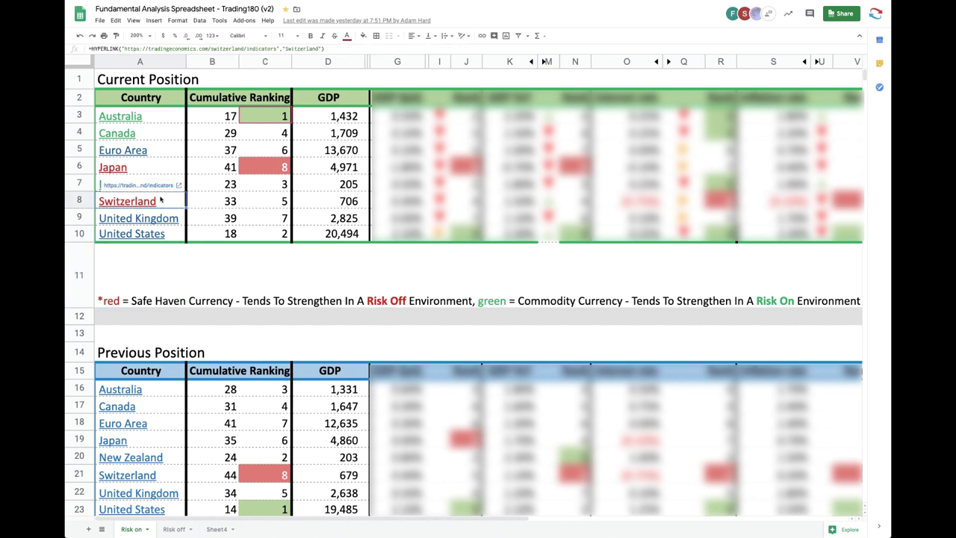
click(147, 164)
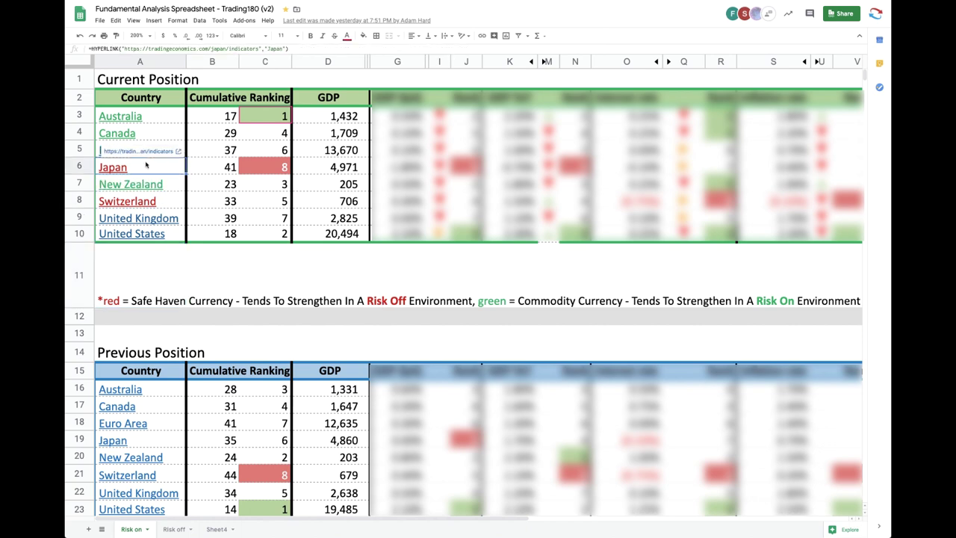
click(155, 201)
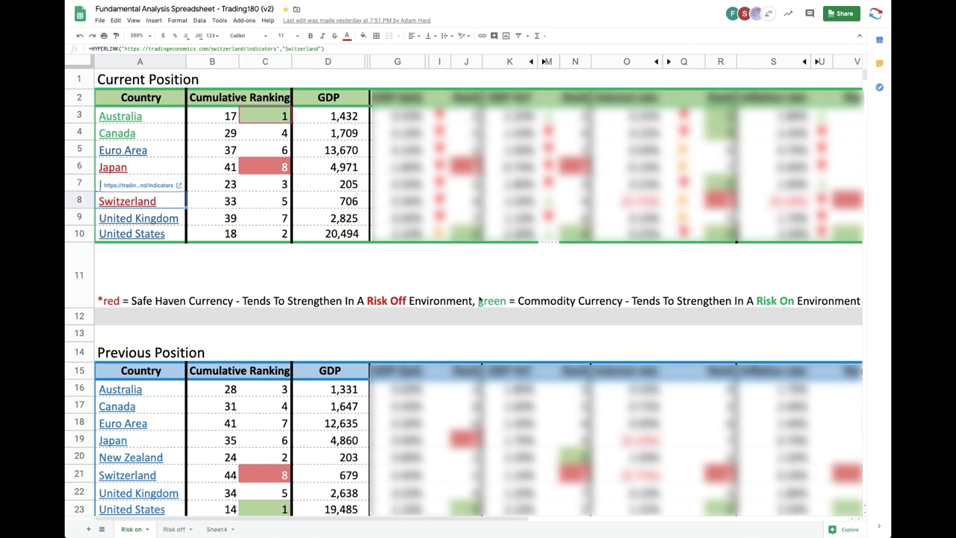
mouse_move(150, 133)
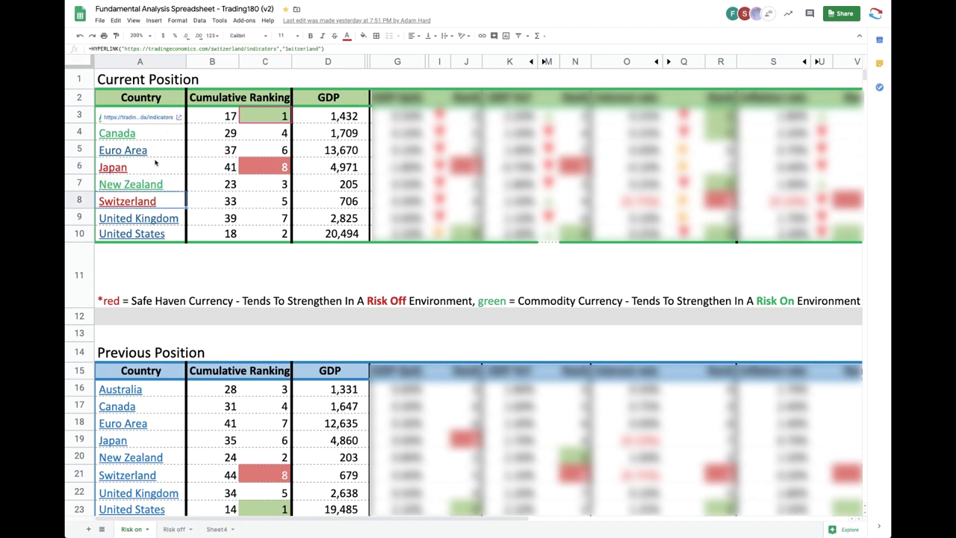
click(168, 186)
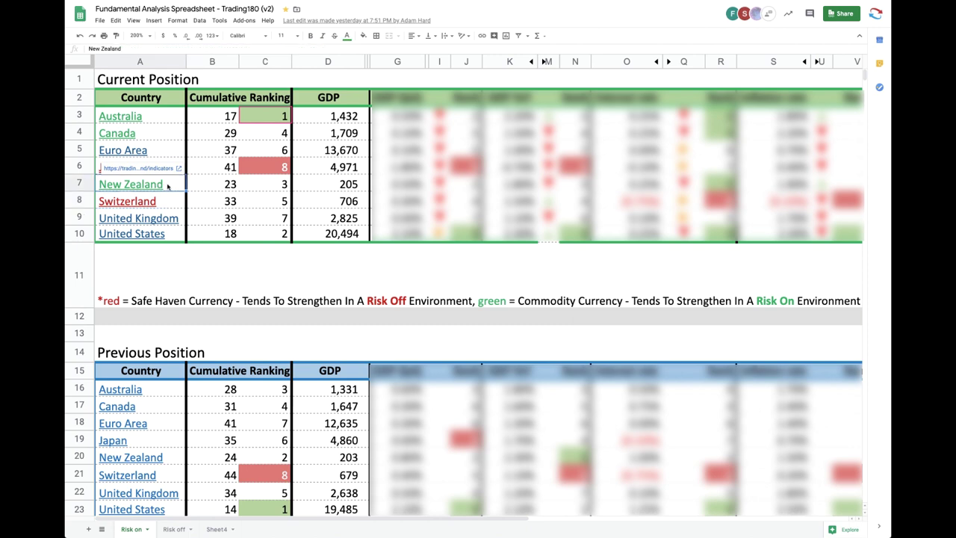
click(169, 133)
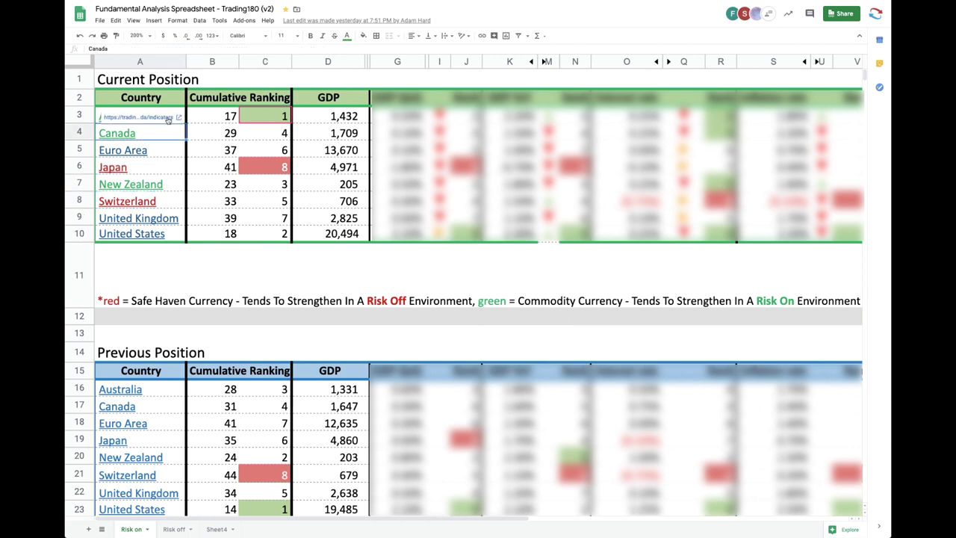
click(323, 286)
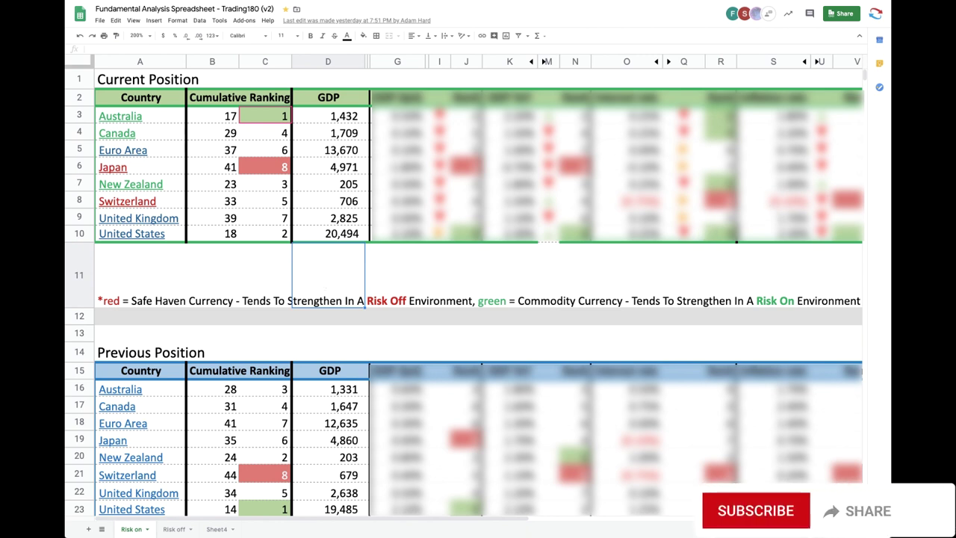
Switch to Discord, open the Trading180 server and look back through the shared articles in the united-states channel
key(super+Tab)
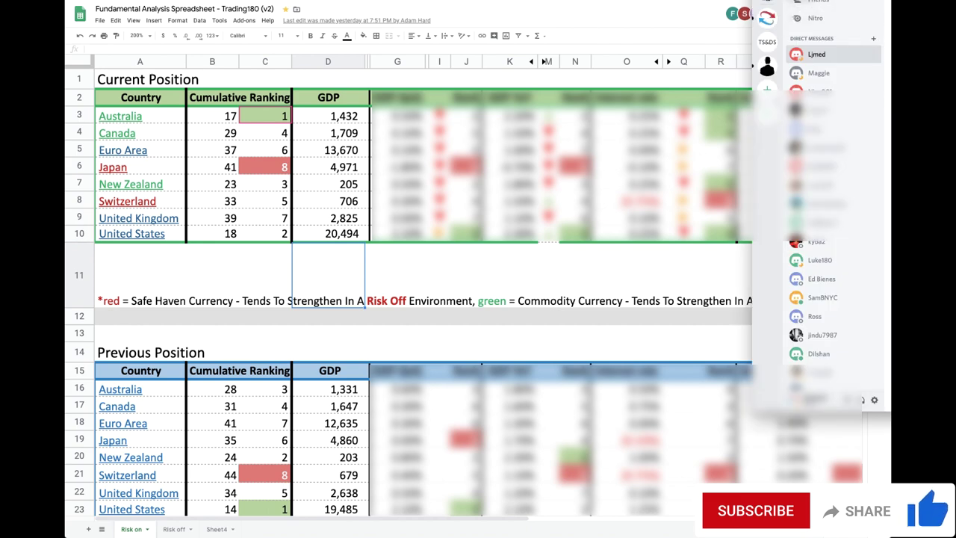
click(768, 18)
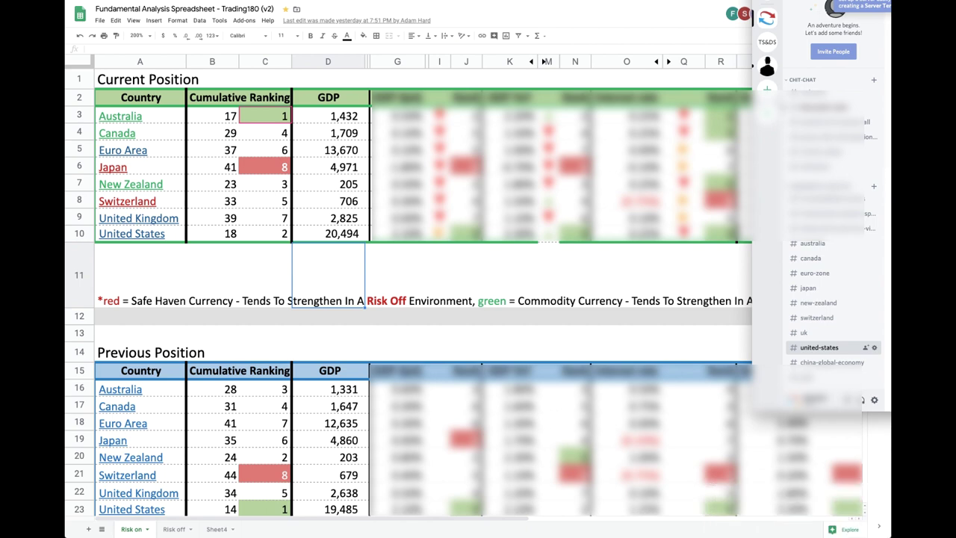
key(ctrl+alt+Right)
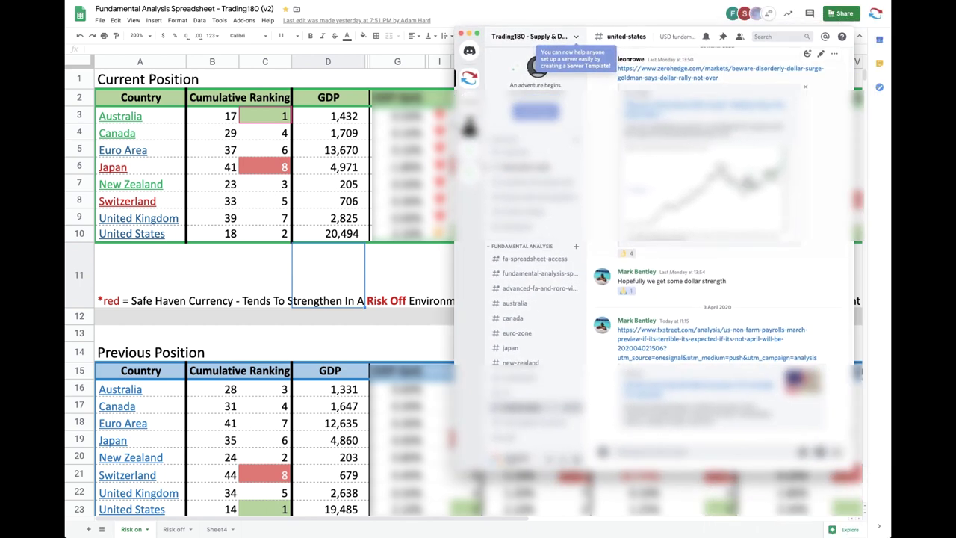
scroll(710, 247, up, 15)
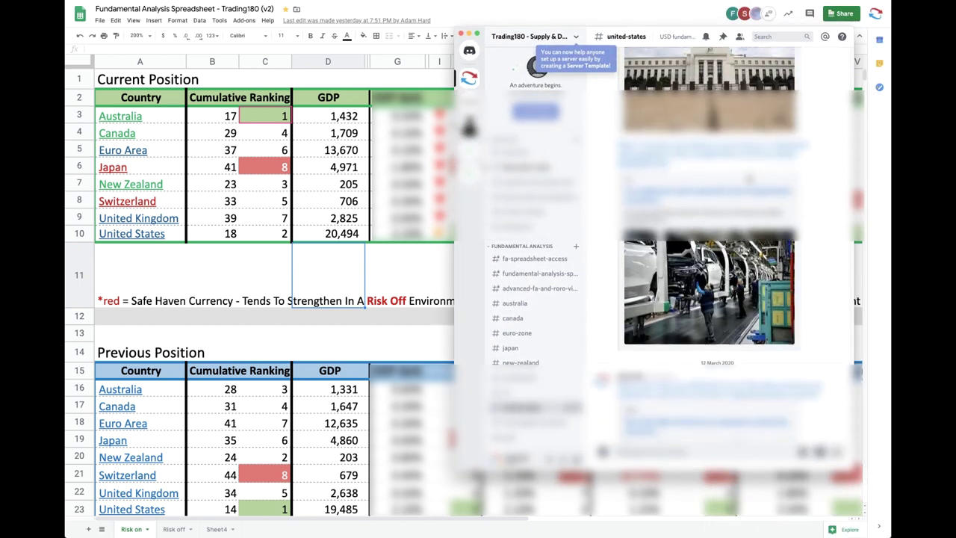
Open the discussion-room channel and enlarge the spreadsheet screenshot posted on 3 April 2020
key(alt+Down)
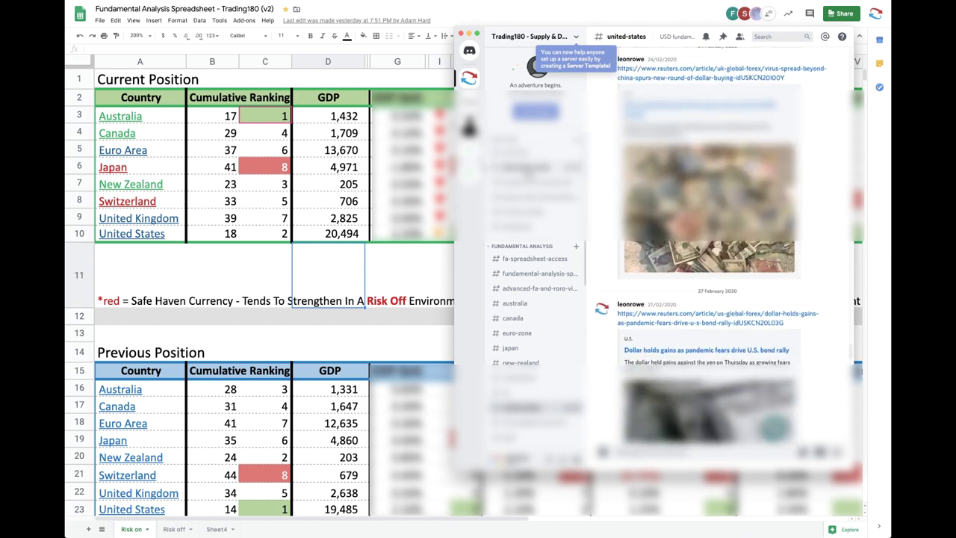
scroll(709, 247, down, 10)
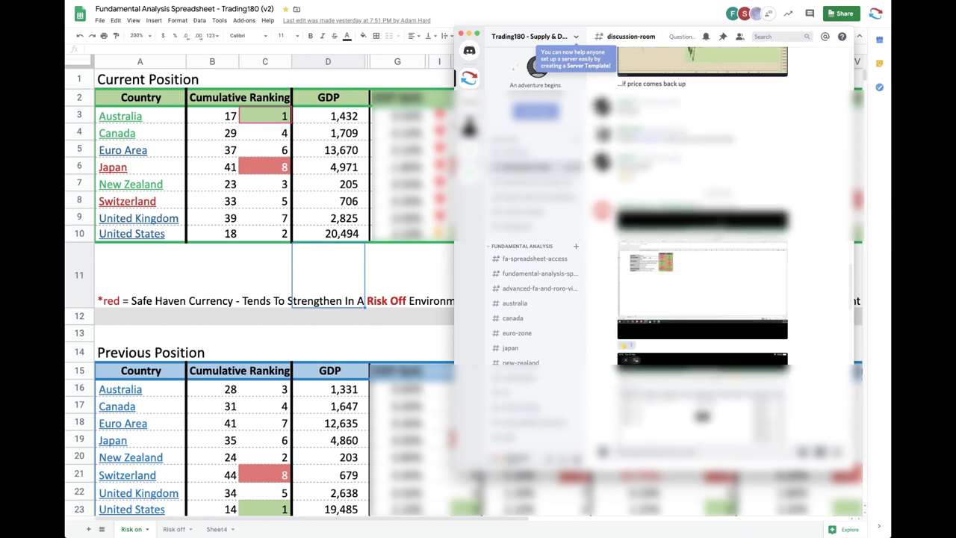
scroll(710, 246, up, 3)
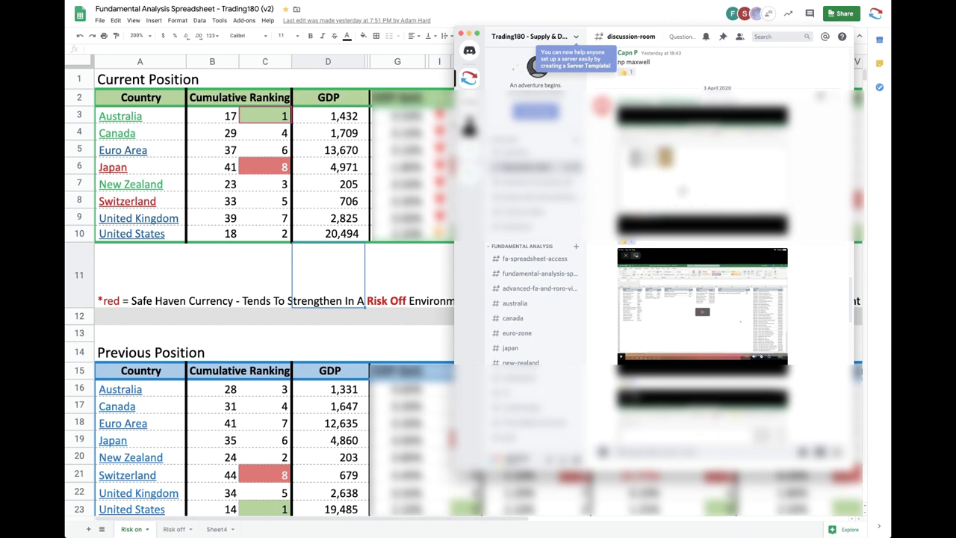
click(682, 190)
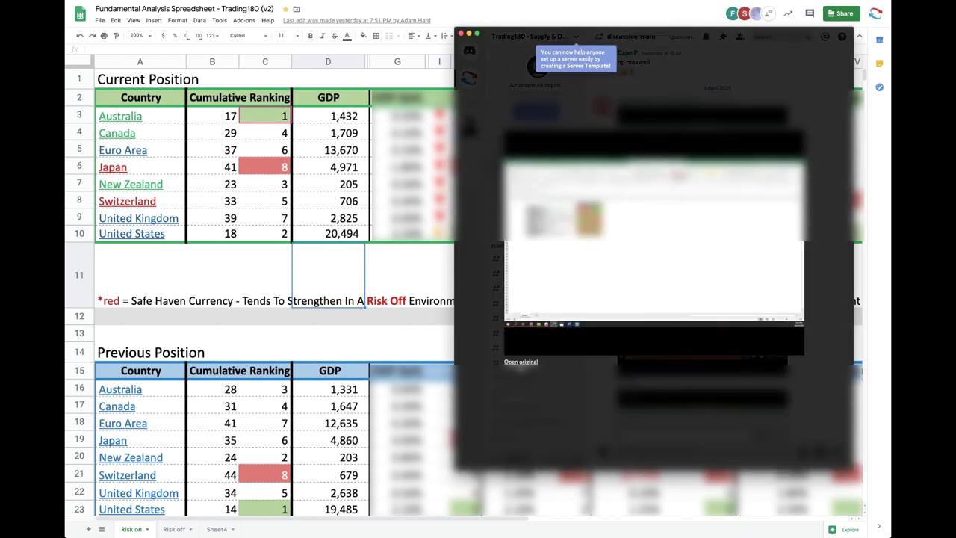
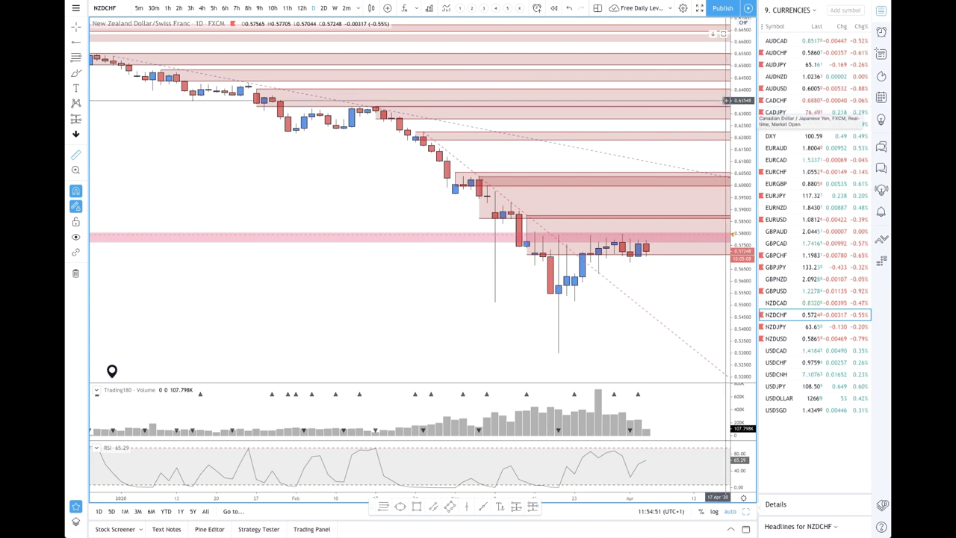
In TradingView, open the AUDCAD daily chart and measure the price rise from the mid-March candle's high to the upper black line
scroll(727, 100, up, 5)
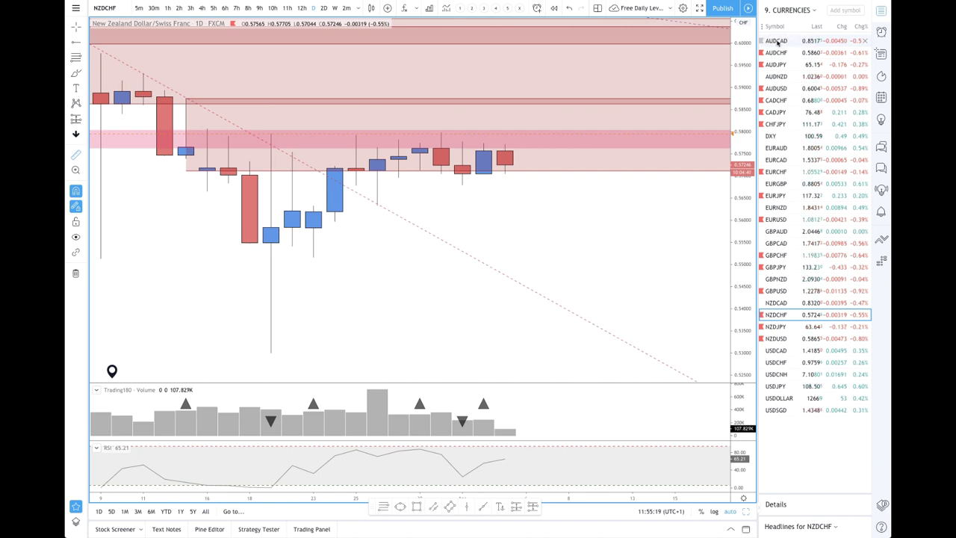
click(777, 43)
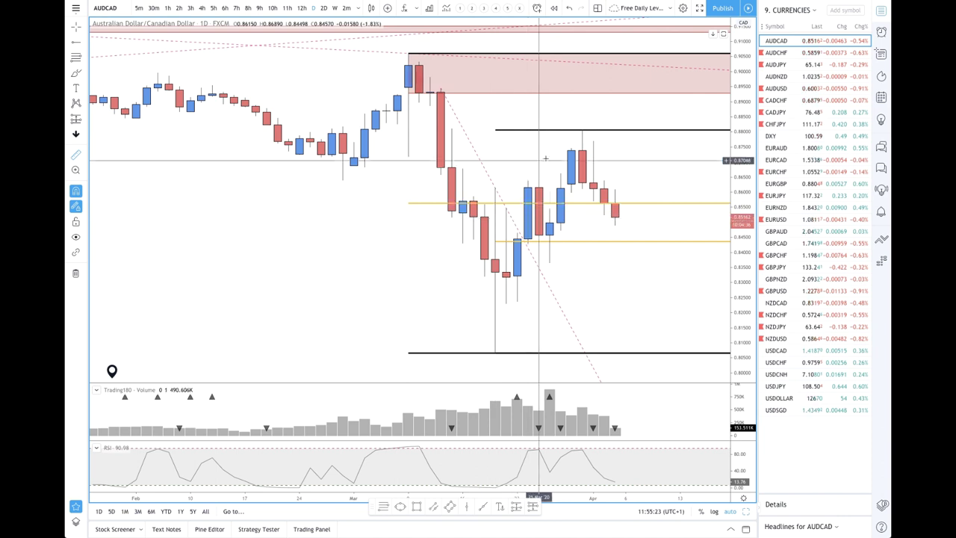
shift+click(493, 171)
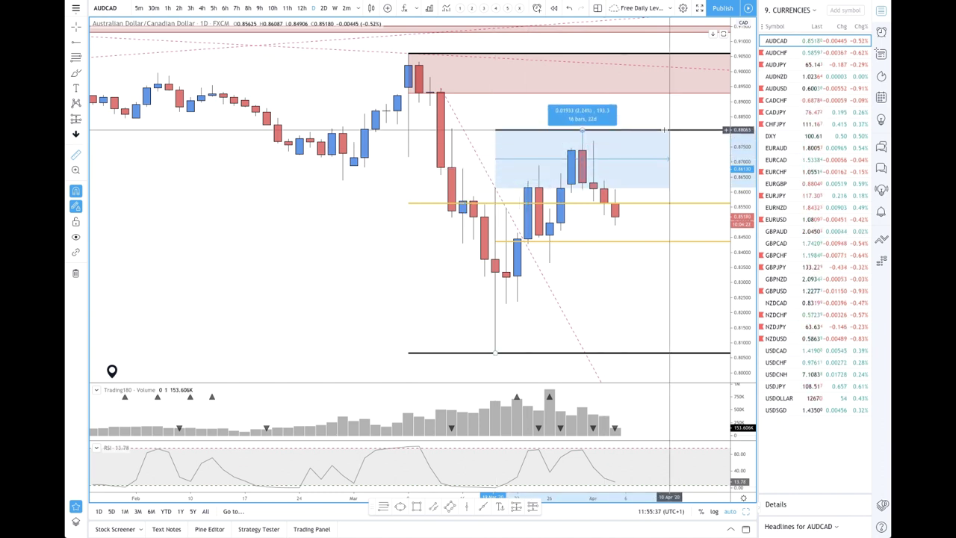
click(703, 134)
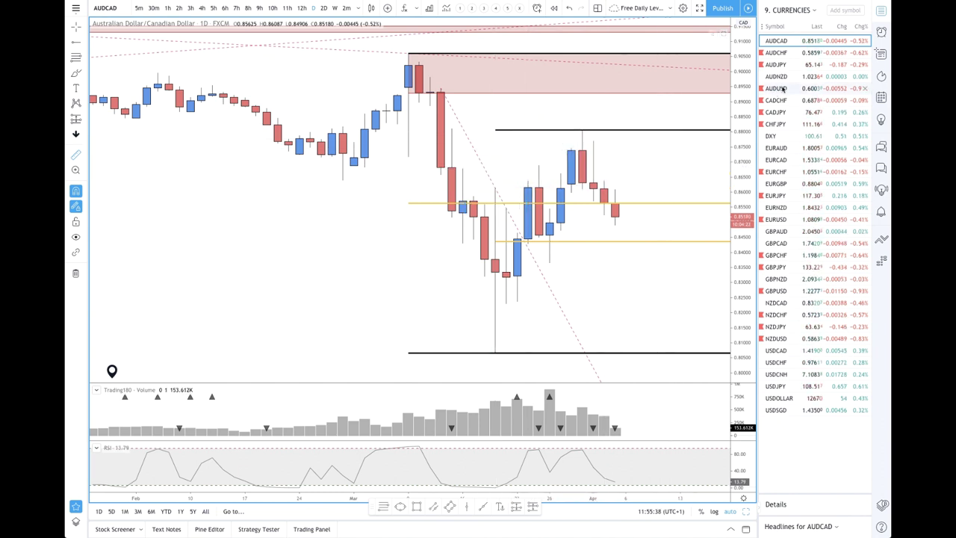
Compare the AUDCHF and AUDCAD daily charts, then examine AUDCHF's downtrend and supply zones over a longer period
click(777, 54)
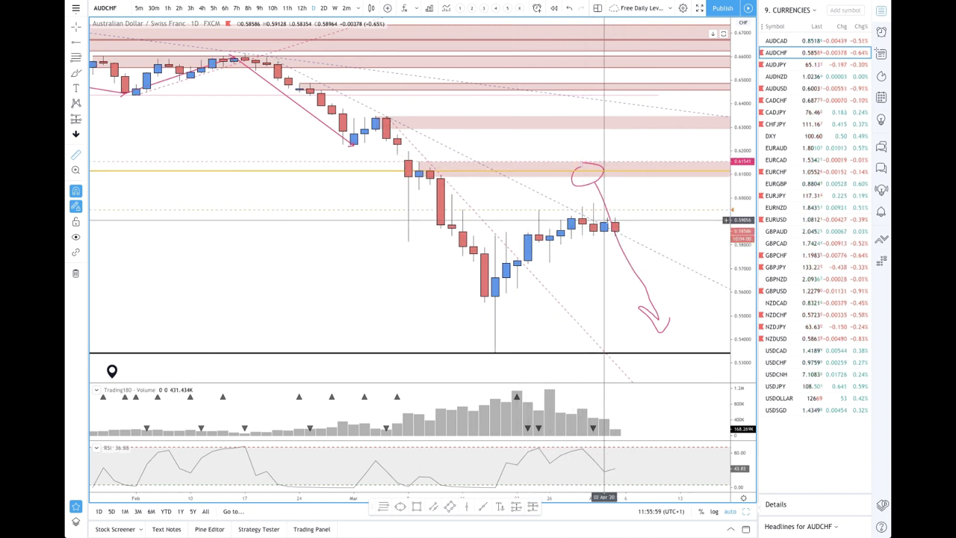
click(777, 41)
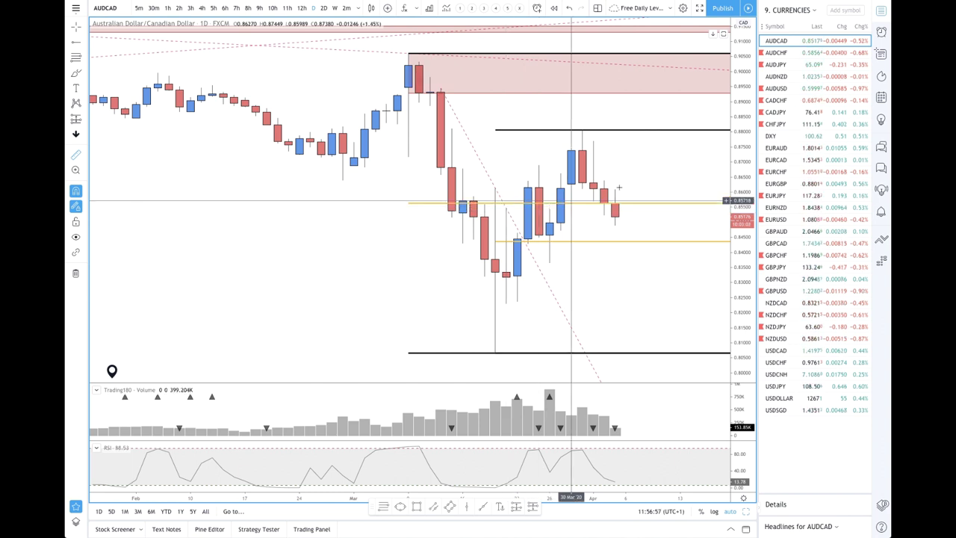
click(787, 54)
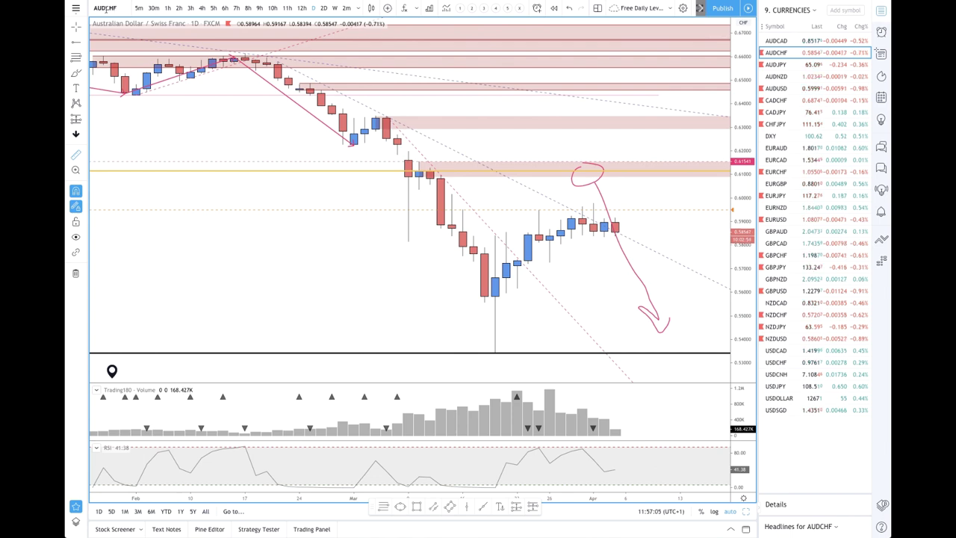
scroll(423, 117, down, 1)
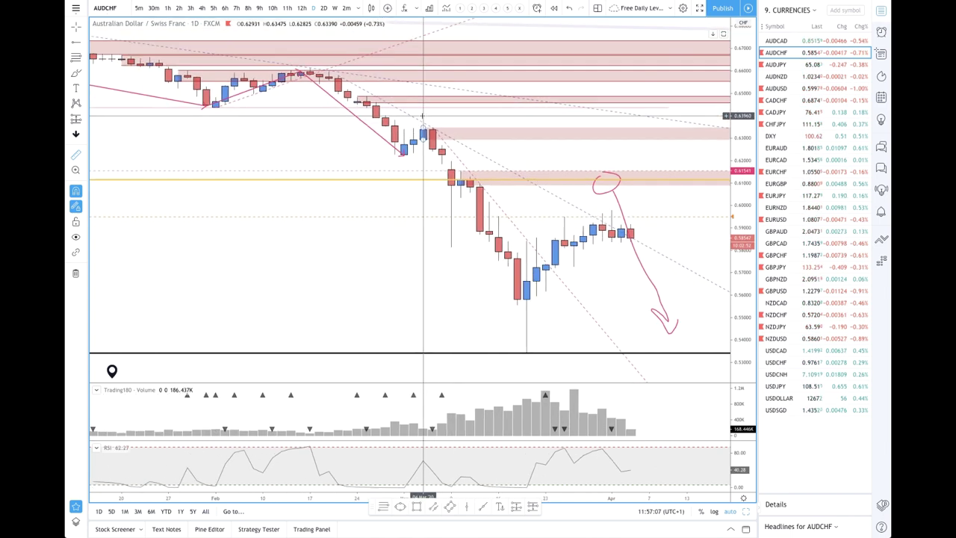
scroll(423, 117, down, 2)
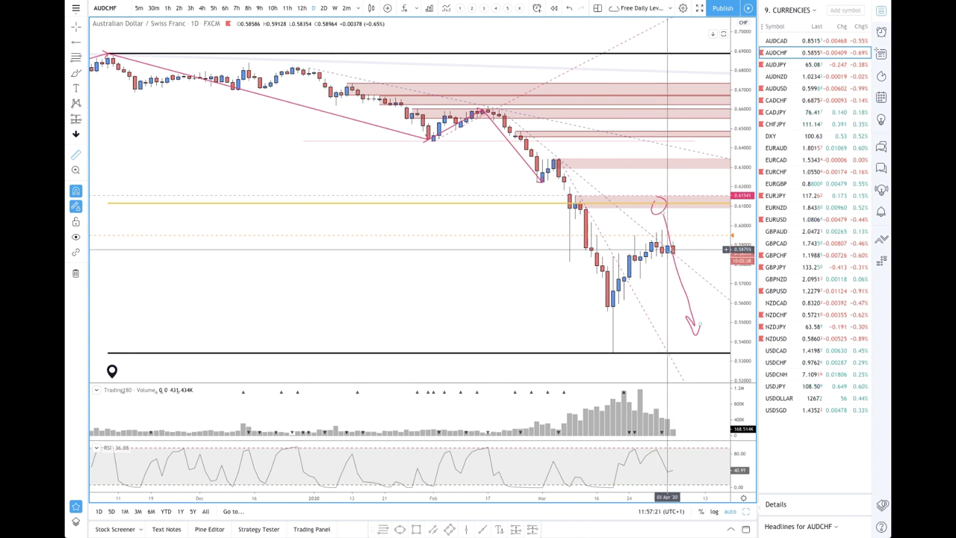
scroll(668, 250, up, 3)
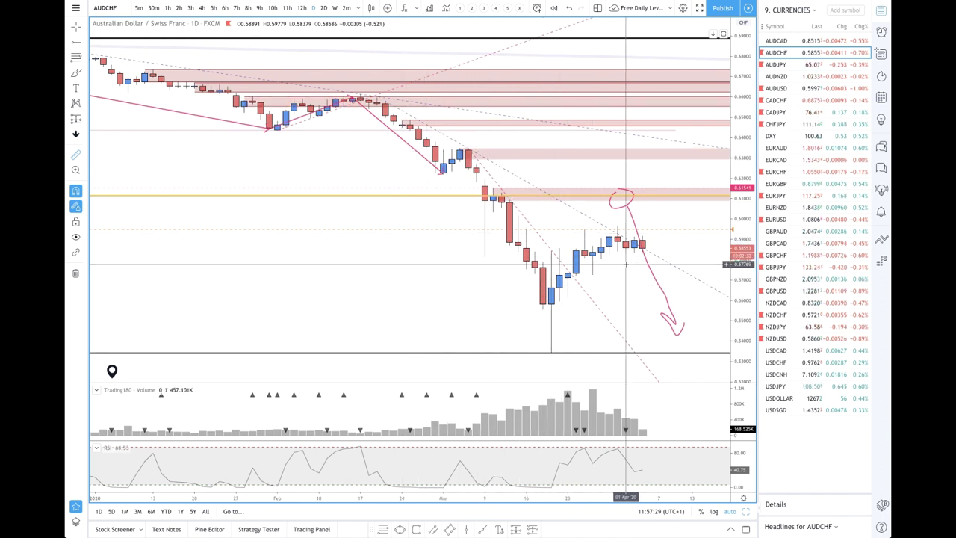
Review the AUDJPY, AUDNZD and AUDUSD daily charts in turn
click(782, 65)
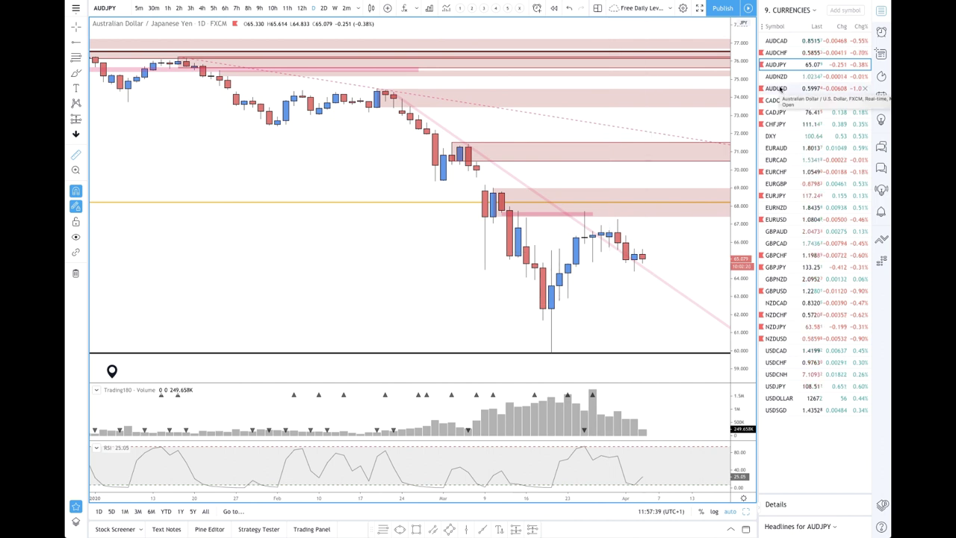
click(777, 77)
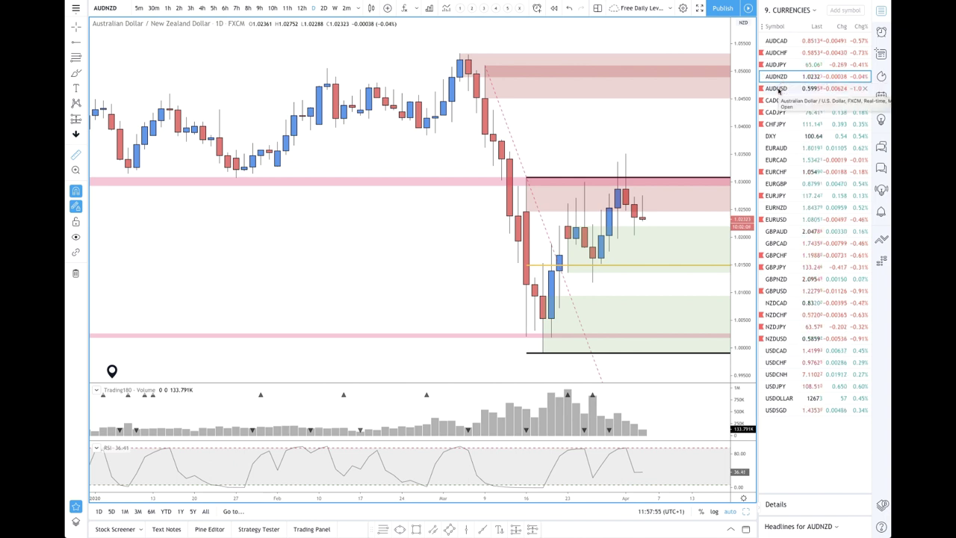
click(777, 88)
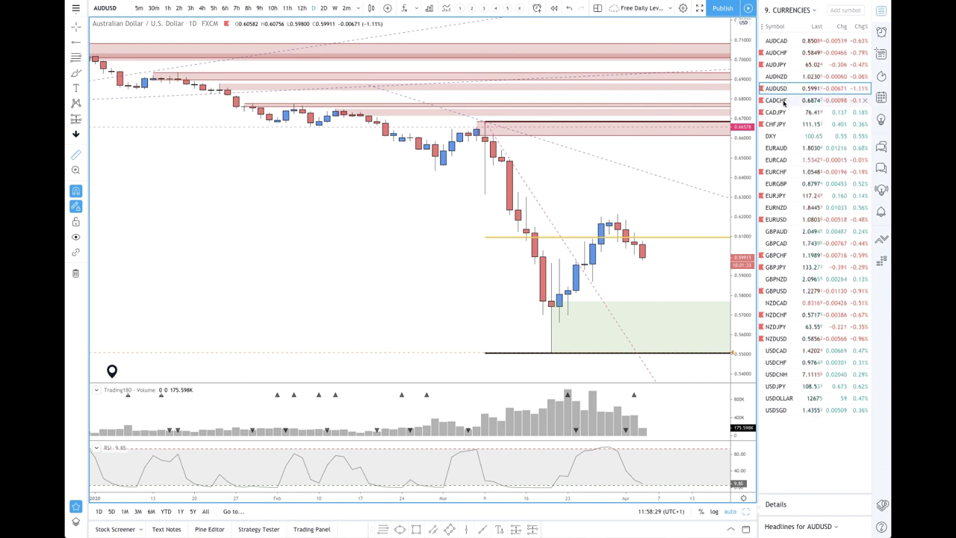
Review the CADCHF, CADJPY and CHFJPY daily charts in turn, examining CHFJPY's supply and demand zones back to December
click(781, 100)
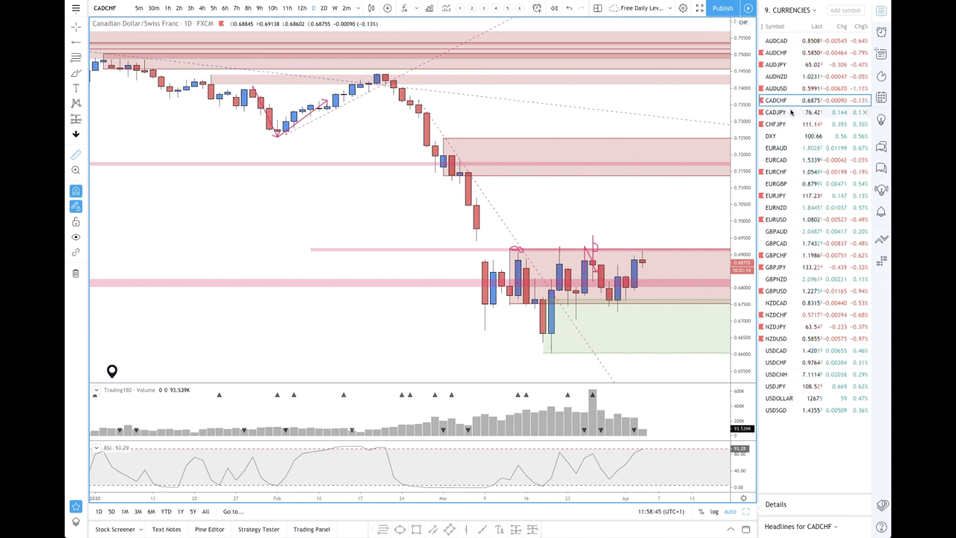
click(792, 111)
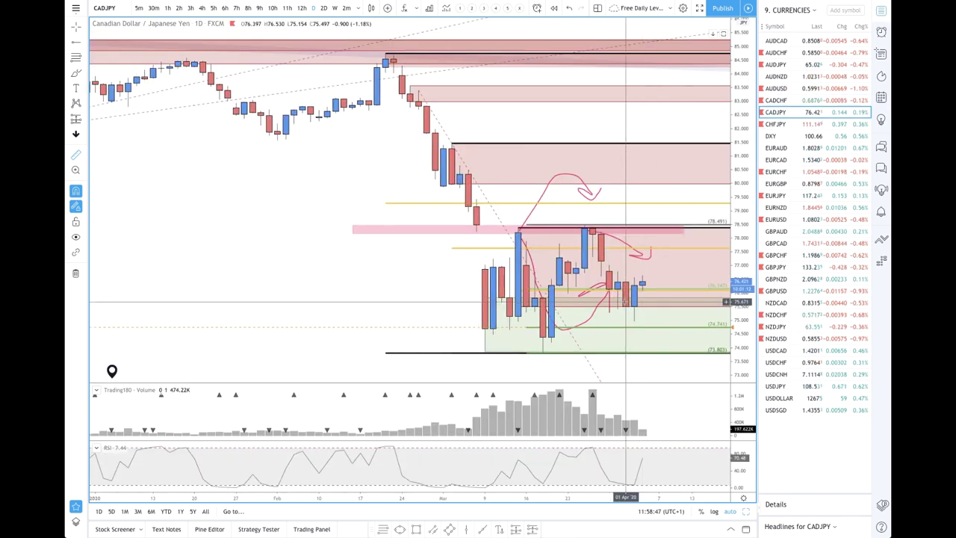
click(786, 123)
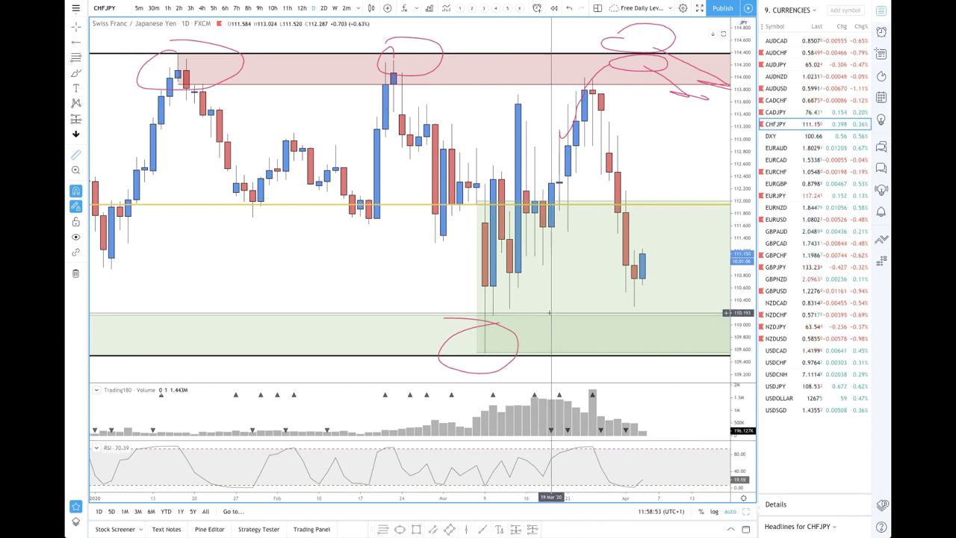
scroll(580, 241, down, 2)
scroll(581, 241, down, 3)
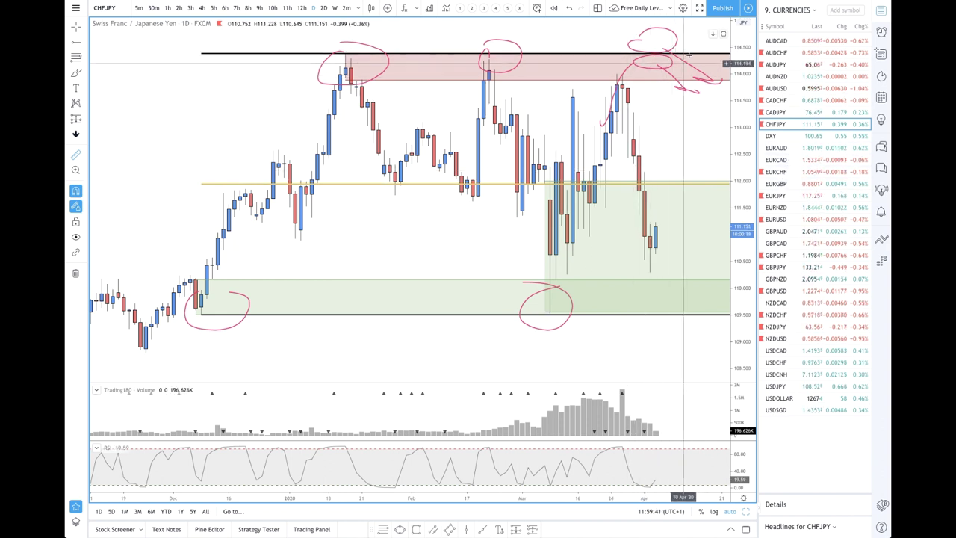
Examine the EURCHF daily chart's recent candles and compare them with the CADJPY daily chart
click(795, 173)
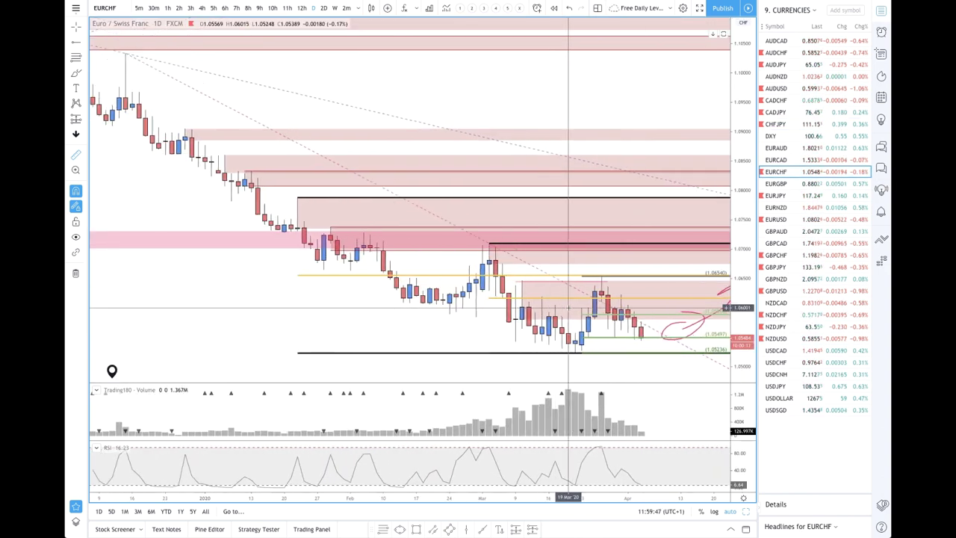
scroll(570, 308, up, 4)
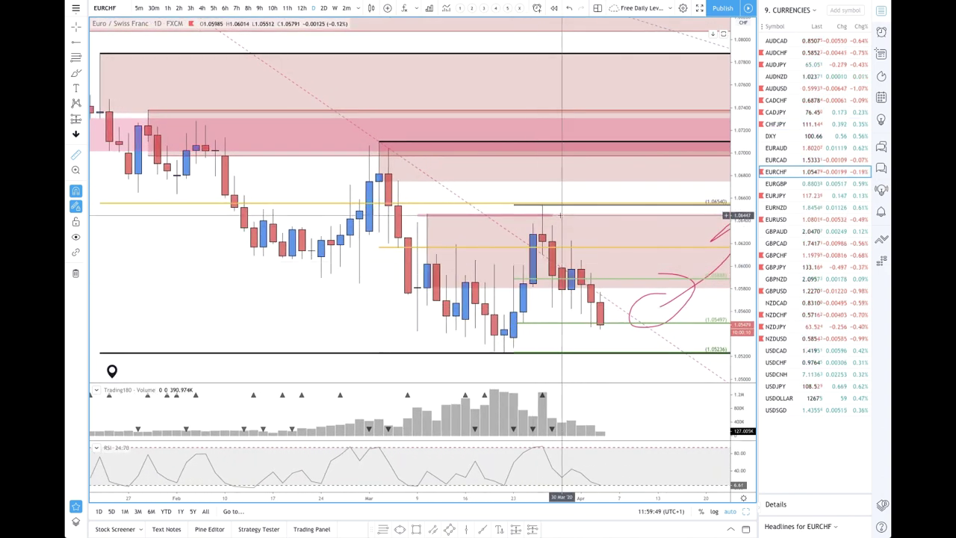
click(787, 112)
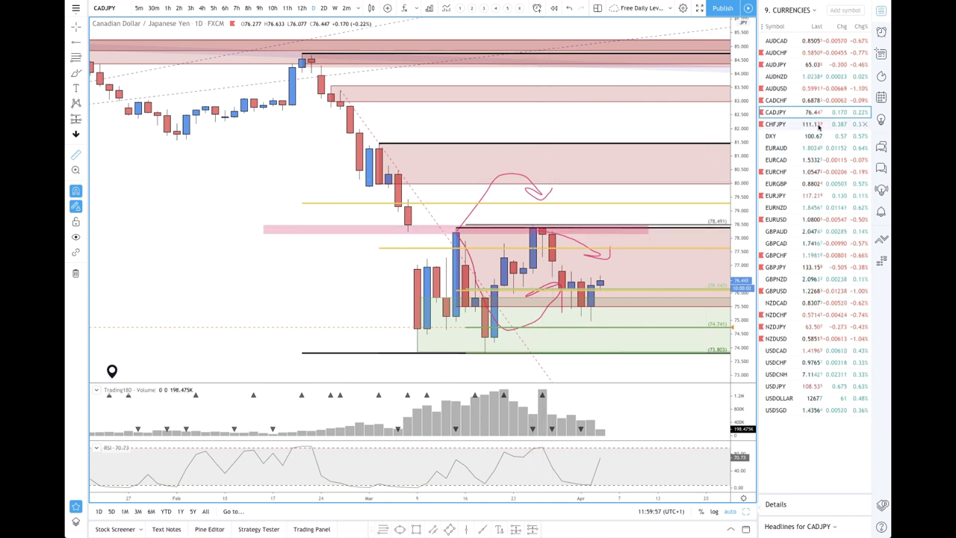
click(784, 173)
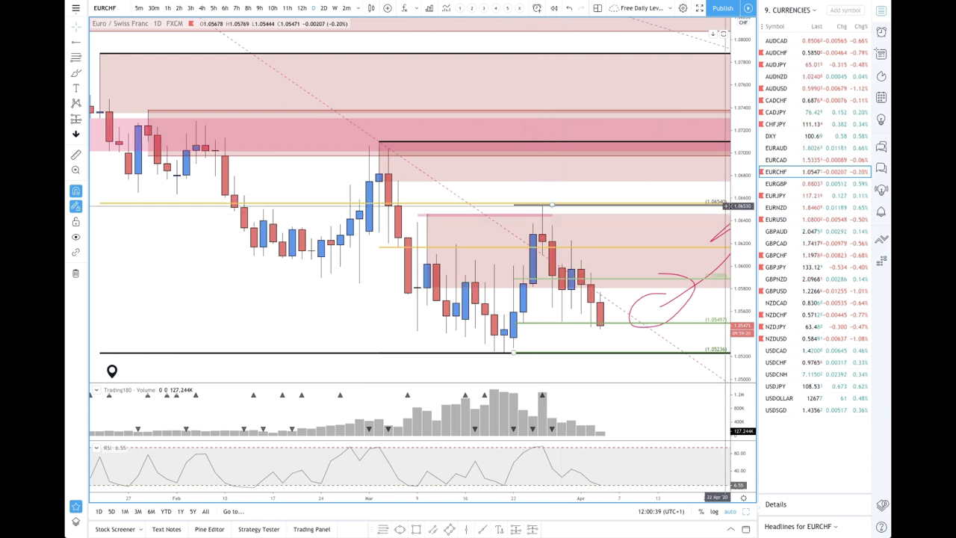
Examine EURGBP's daily price history back to 2016, comparing its earlier peaks with the March 2020 high
click(778, 185)
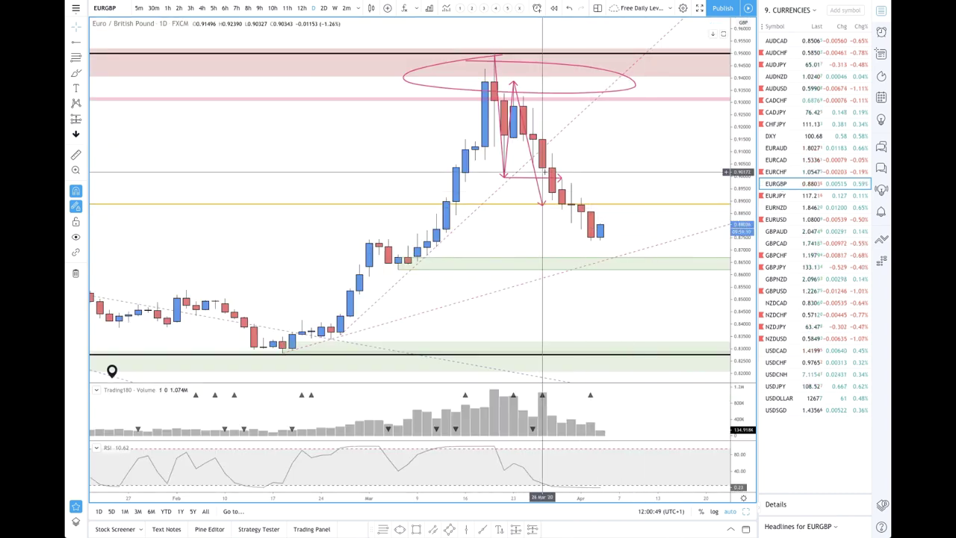
scroll(542, 172, down, 3)
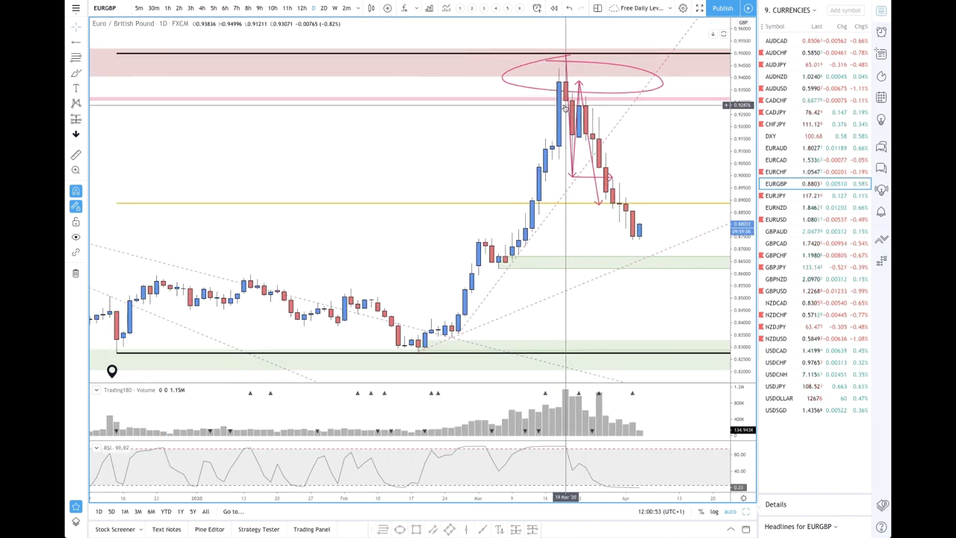
scroll(624, 269, down, 4)
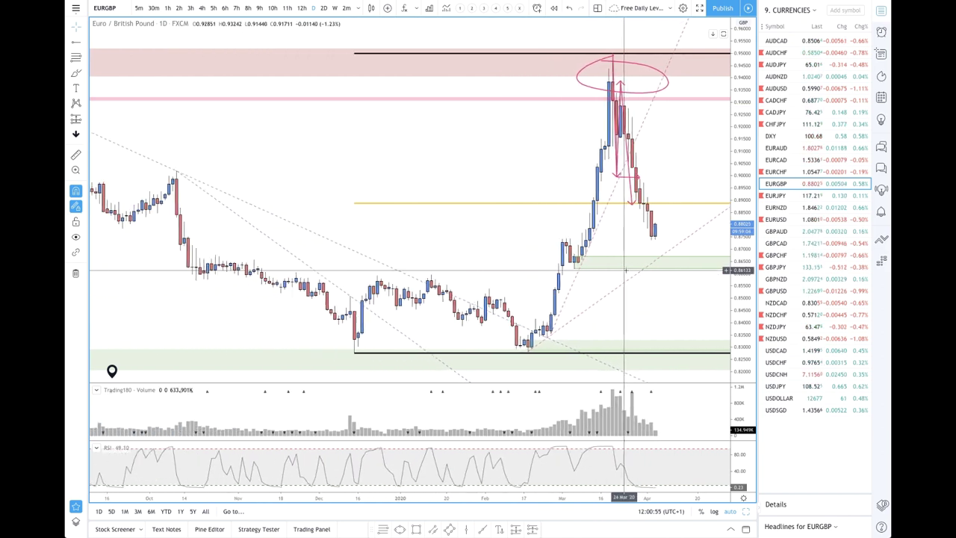
scroll(624, 269, down, 6)
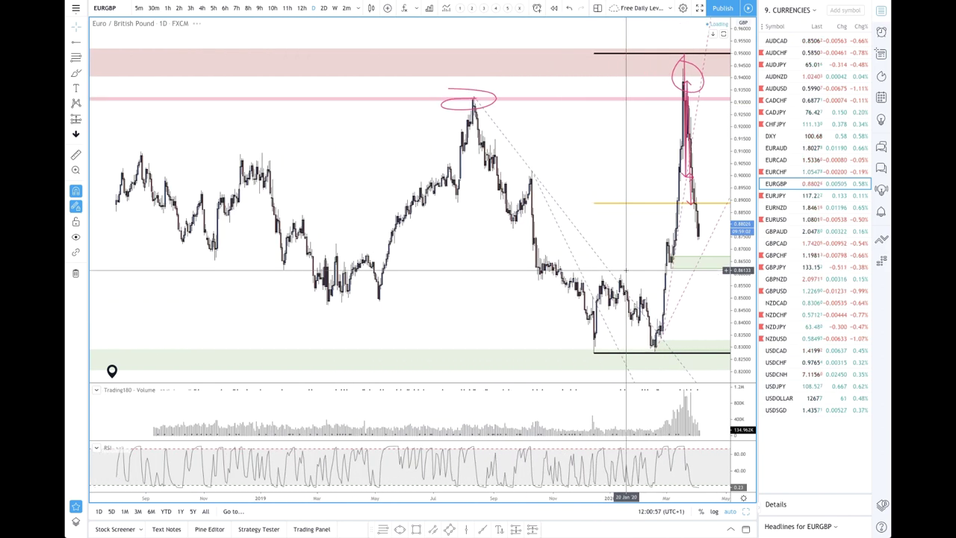
scroll(624, 269, down, 4)
scroll(449, 120, down, 2)
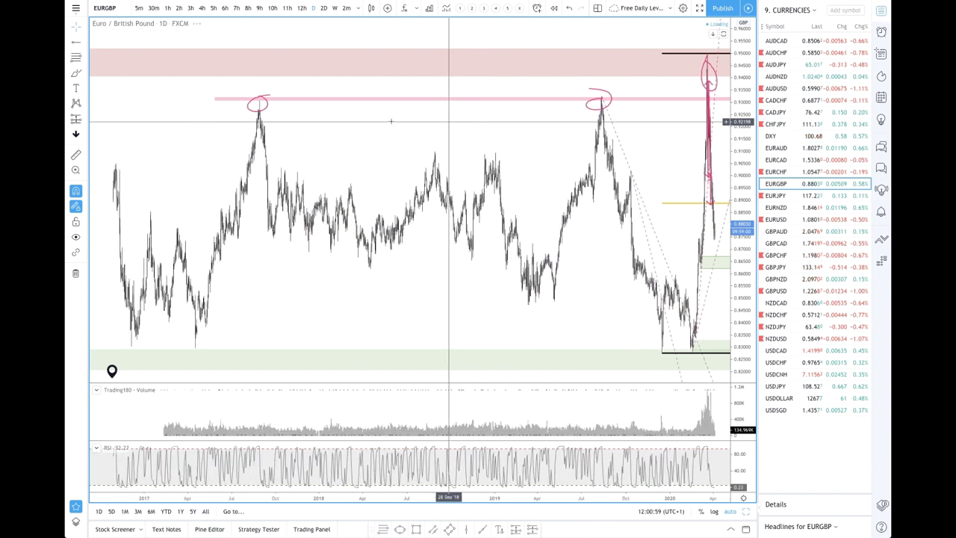
scroll(448, 121, down, 1)
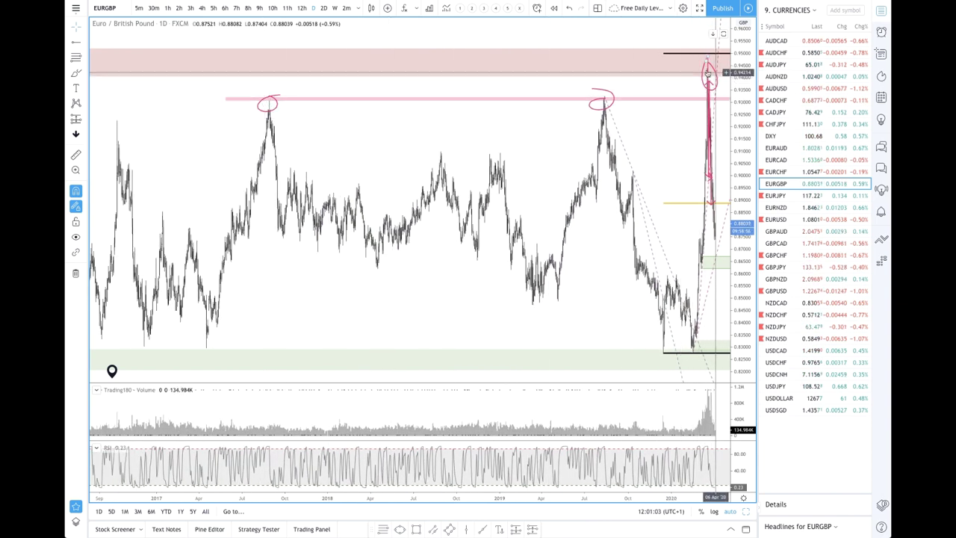
scroll(708, 73, up, 6)
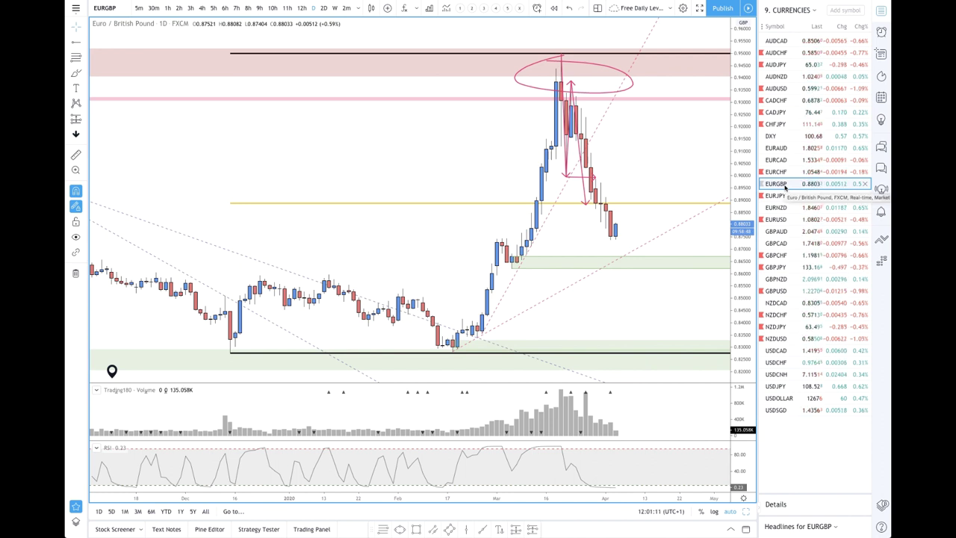
Examine EURJPY's recent daily candles around its demand zone and view the EURUSD daily chart
key(Down)
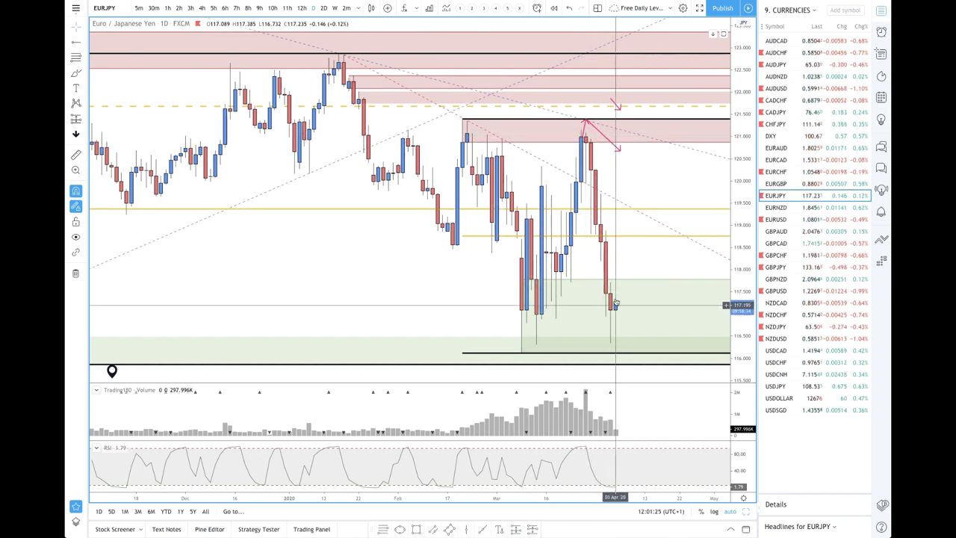
scroll(608, 216, up, 3)
scroll(609, 217, up, 2)
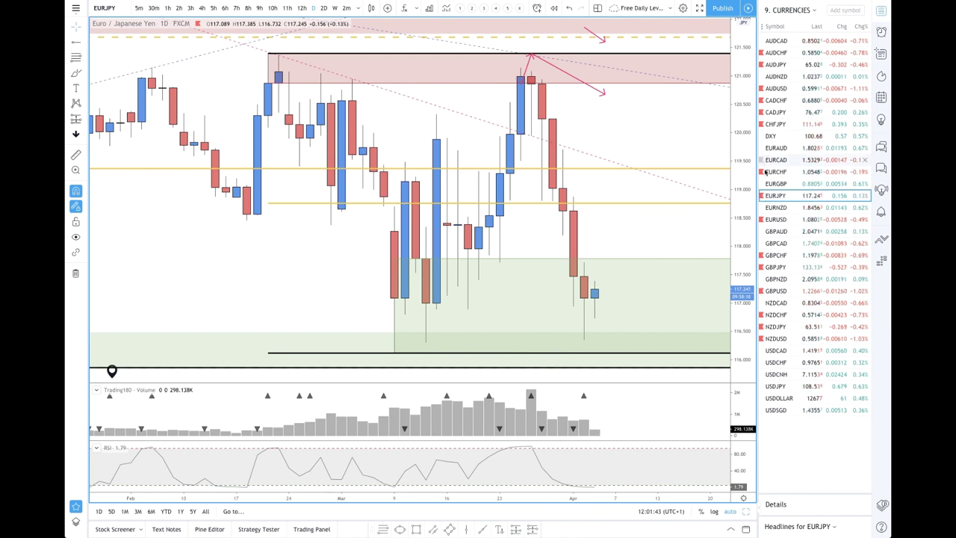
click(777, 219)
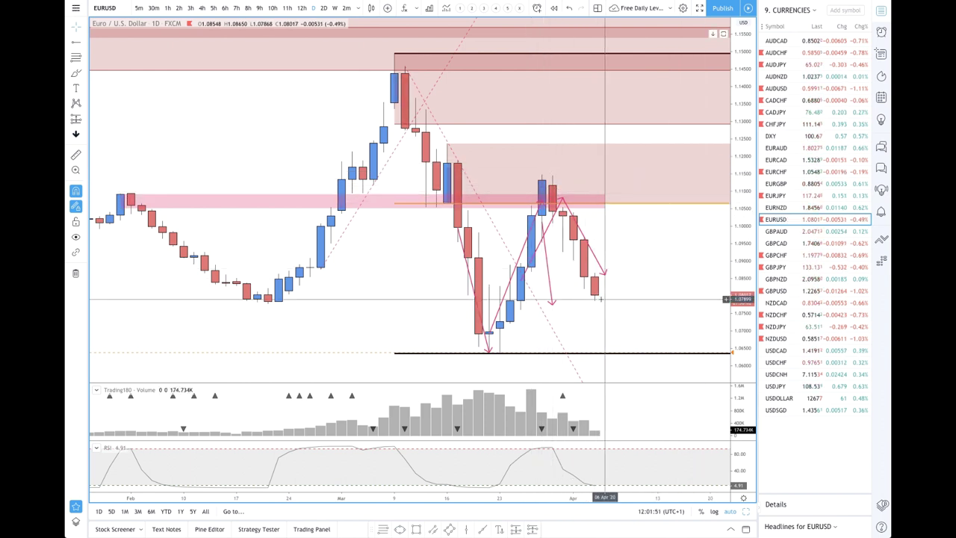
Review the GBPAUD, GBPCAD, GBPCHF and GBPJPY daily charts in turn, checking recent candles against the marked zones
click(775, 232)
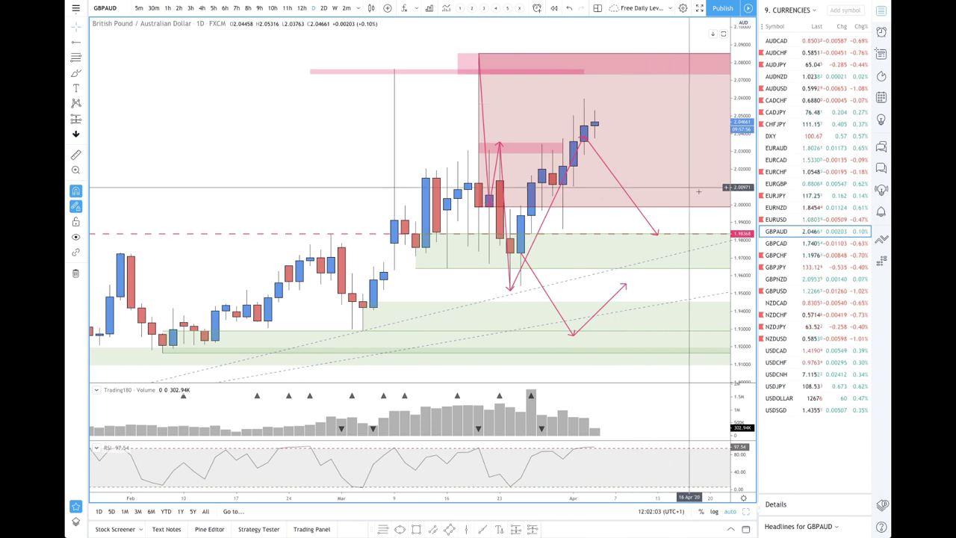
click(777, 244)
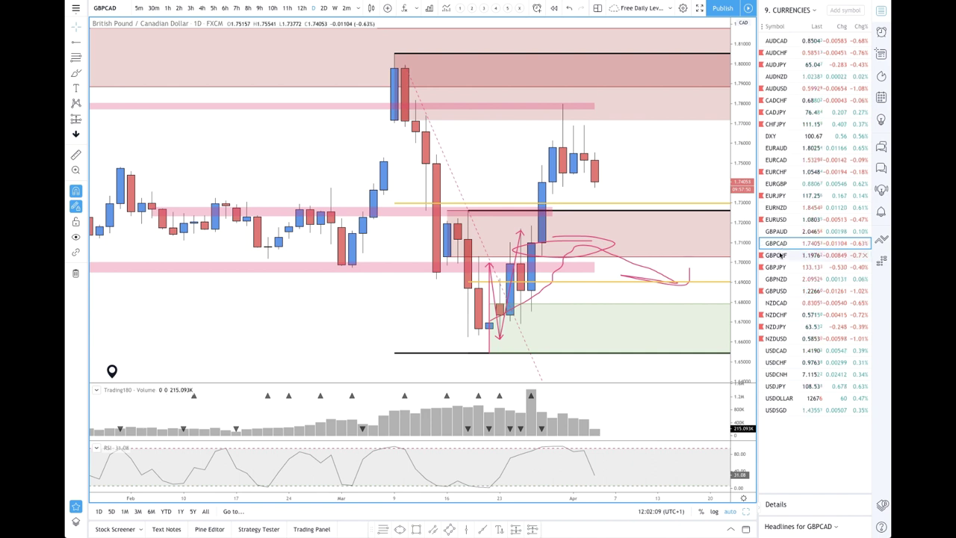
click(777, 256)
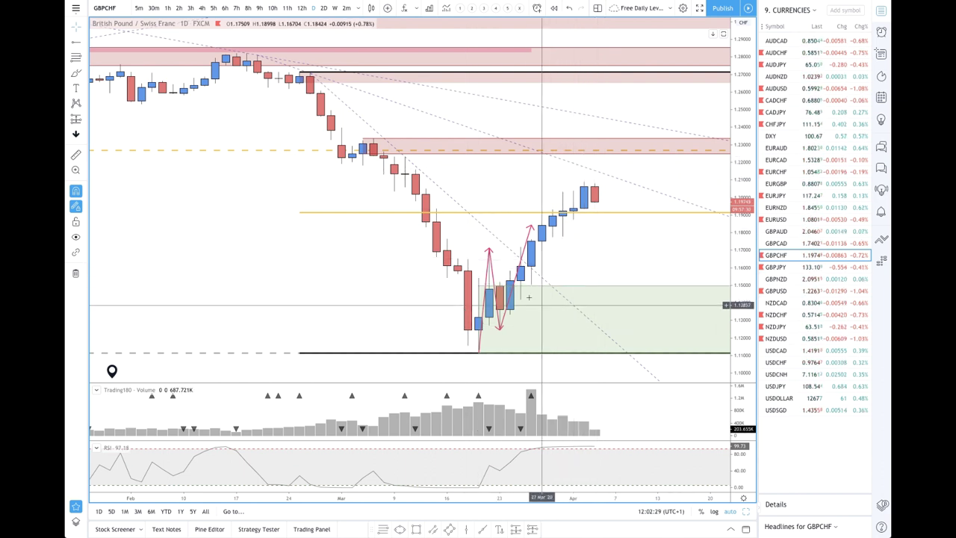
scroll(598, 225, down, 6)
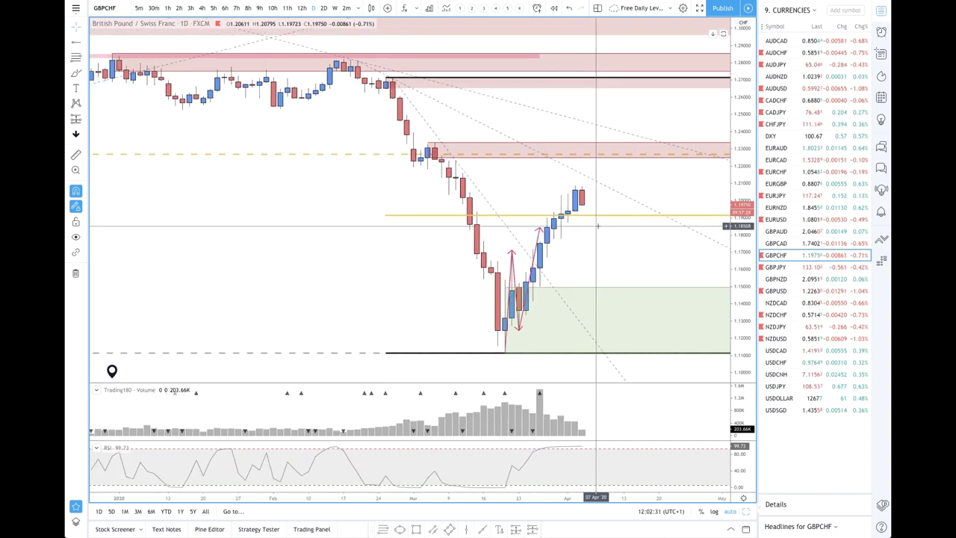
scroll(598, 225, up, 5)
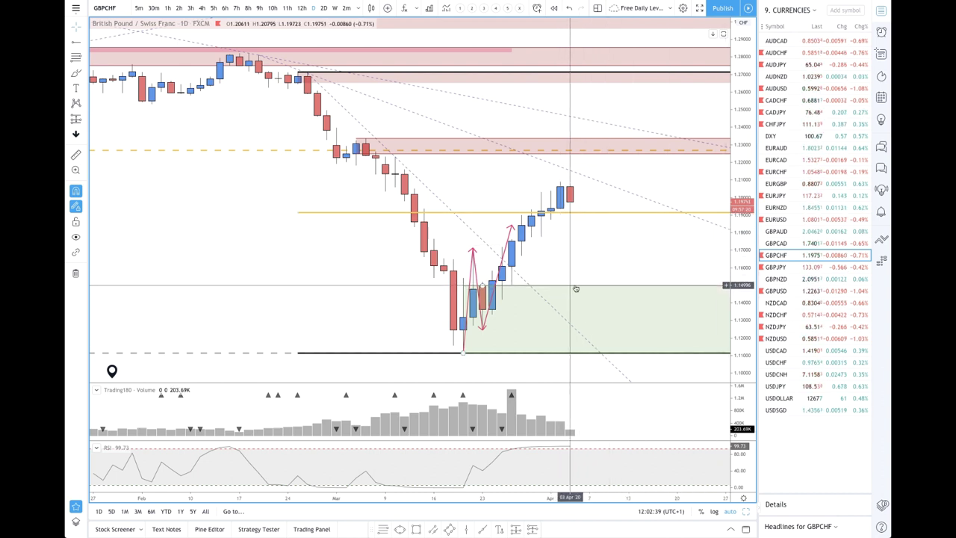
click(790, 269)
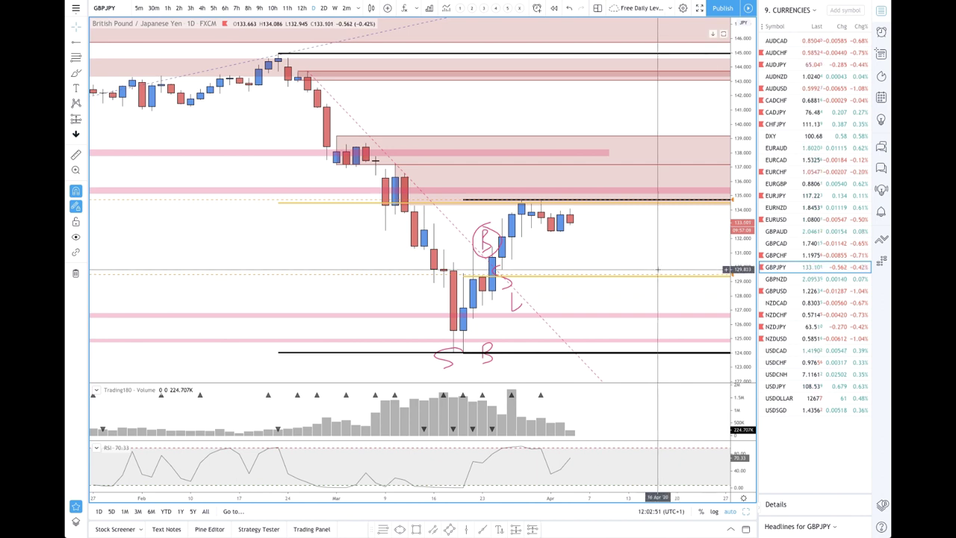
scroll(607, 224, up, 3)
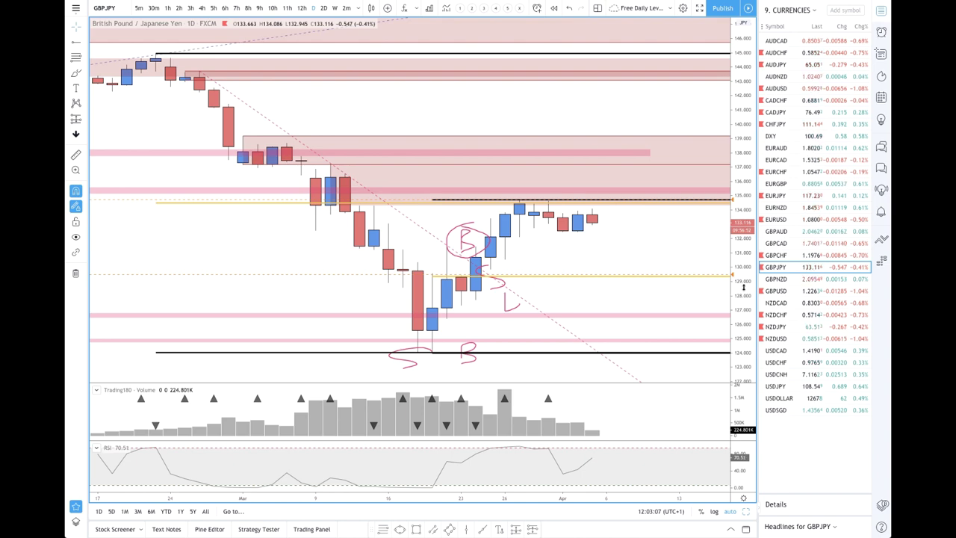
Open the GBPNZD daily chart and delete the upper rising dashed grey trendline
click(782, 279)
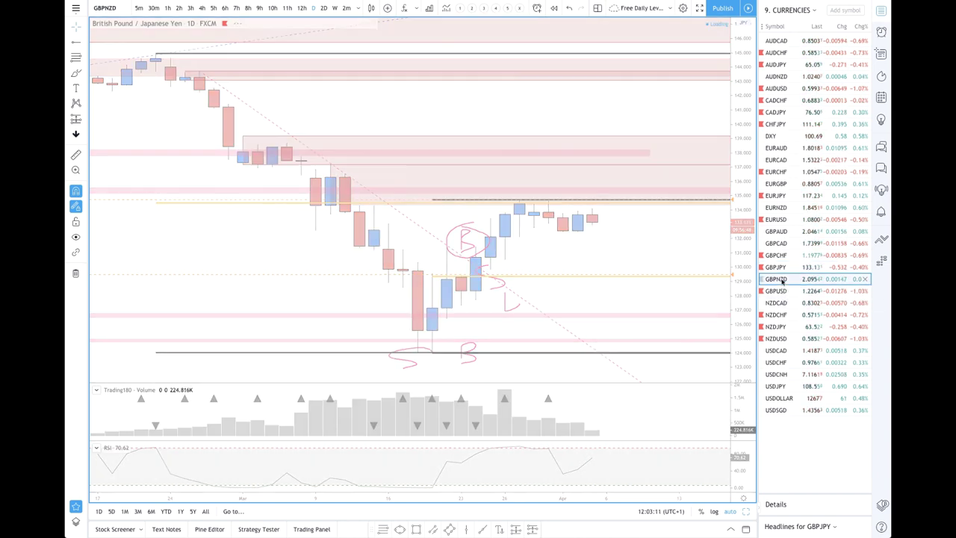
scroll(563, 256, up, 1)
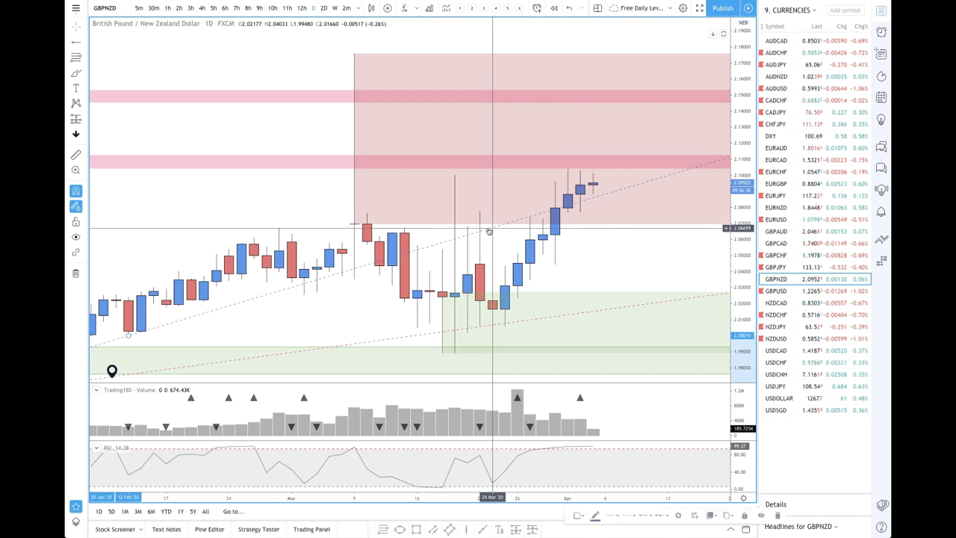
key(Delete)
Review the GBPUSD, NZDCAD, NZDCHF, NZDJPY and NZDUSD daily charts in turn
click(777, 291)
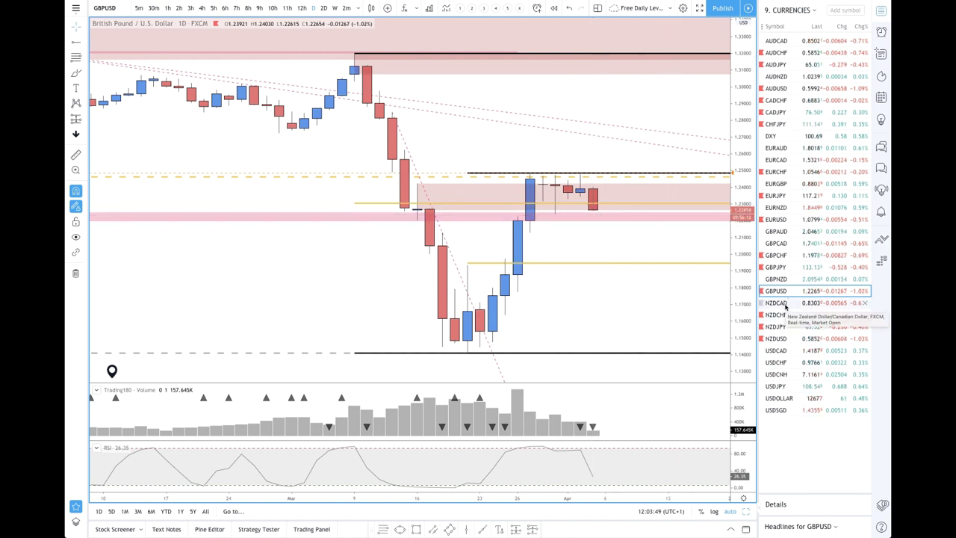
click(785, 304)
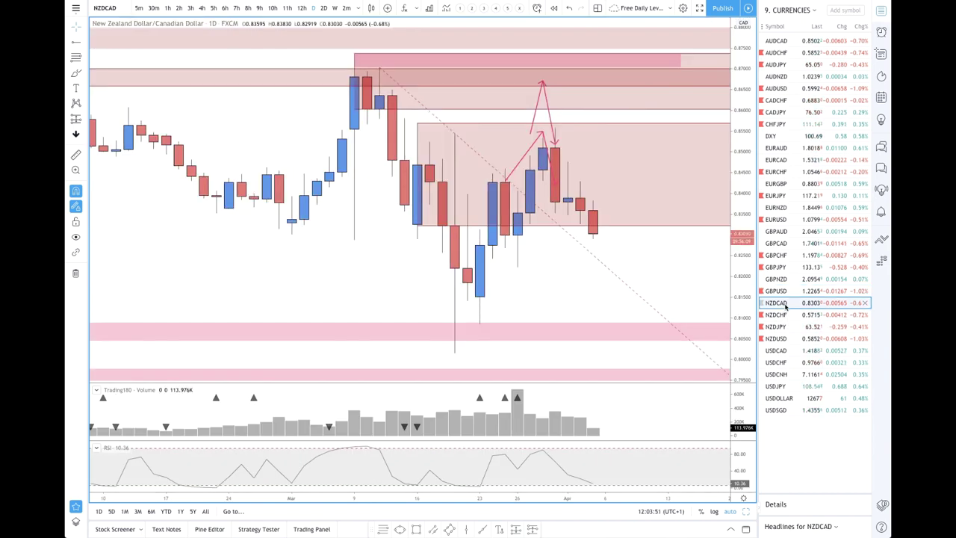
click(788, 316)
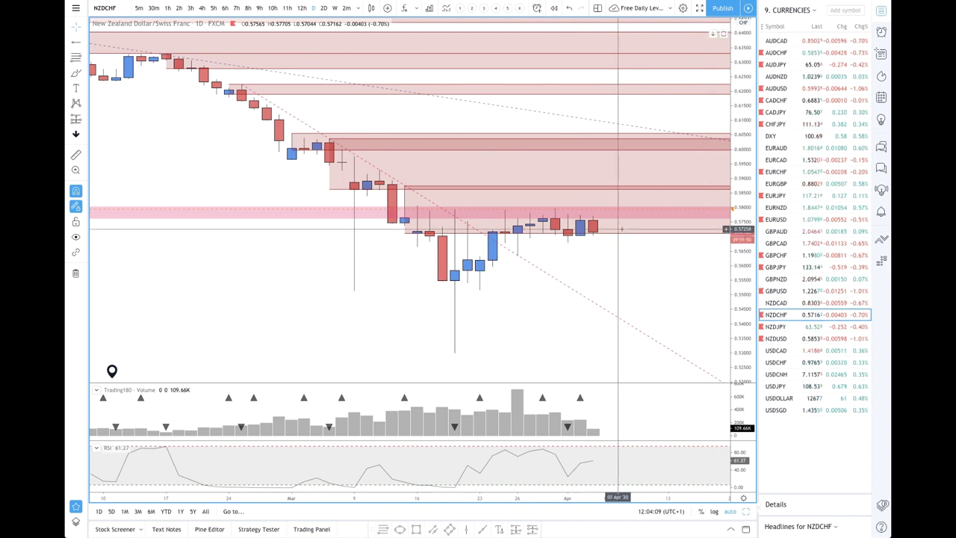
click(782, 326)
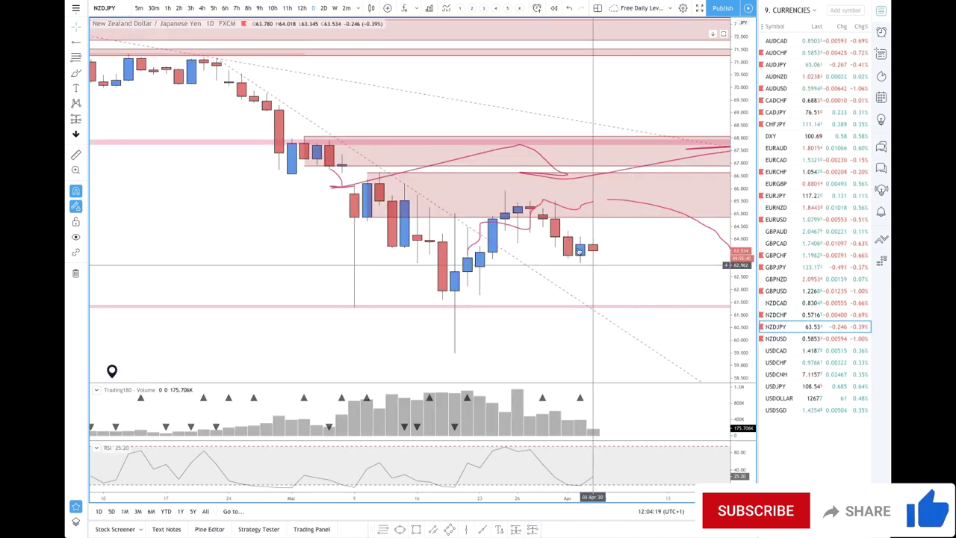
click(776, 338)
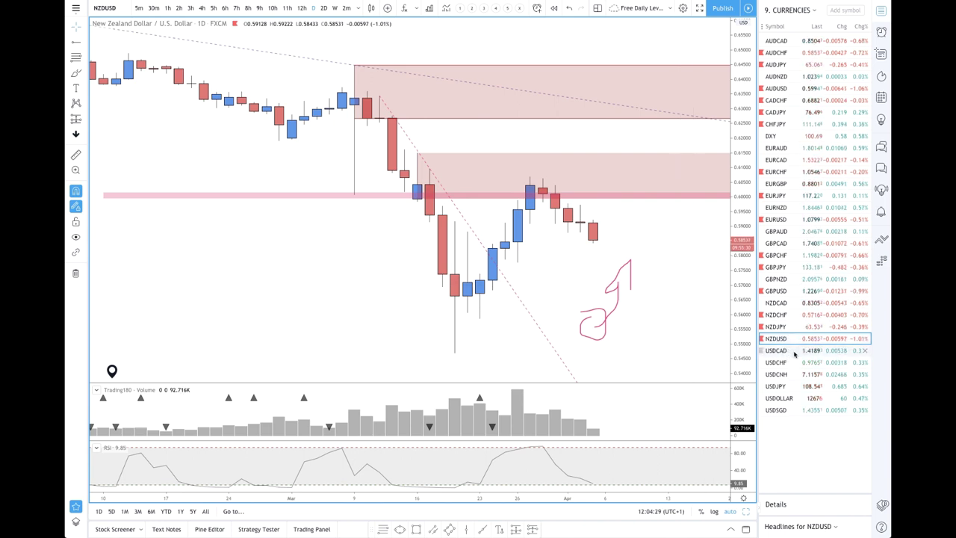
Review the USDCAD daily chart, flag the pair green in the watchlist, and open the USDCHF daily chart
key(Down)
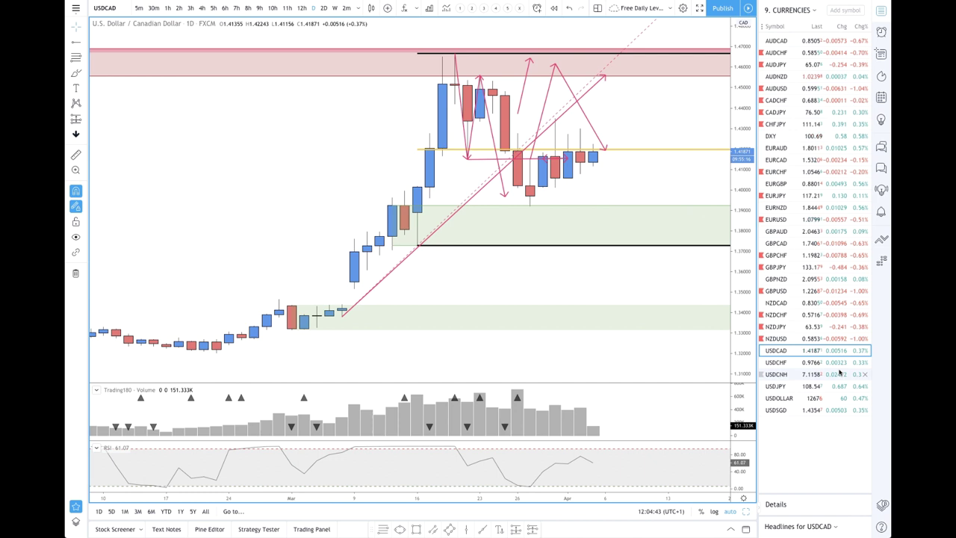
click(763, 351)
click(790, 351)
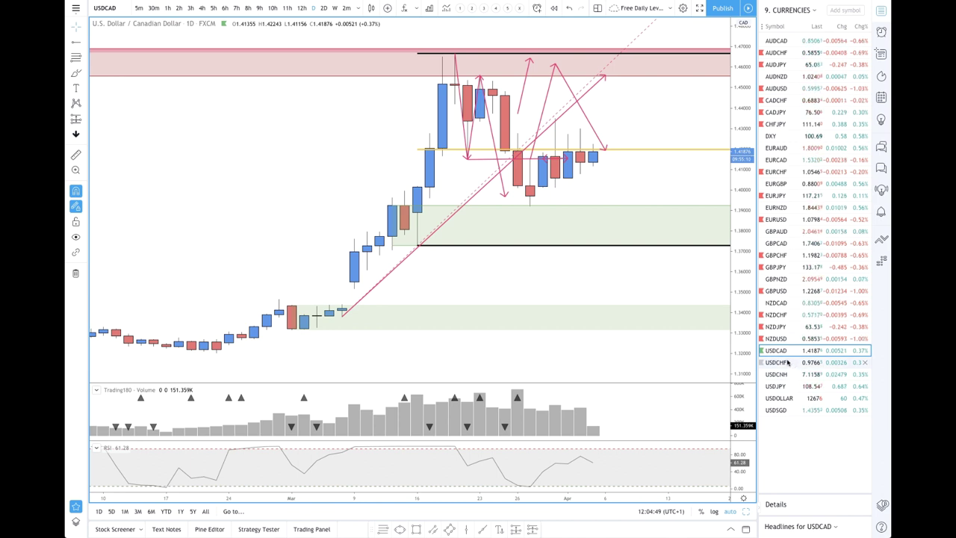
click(788, 362)
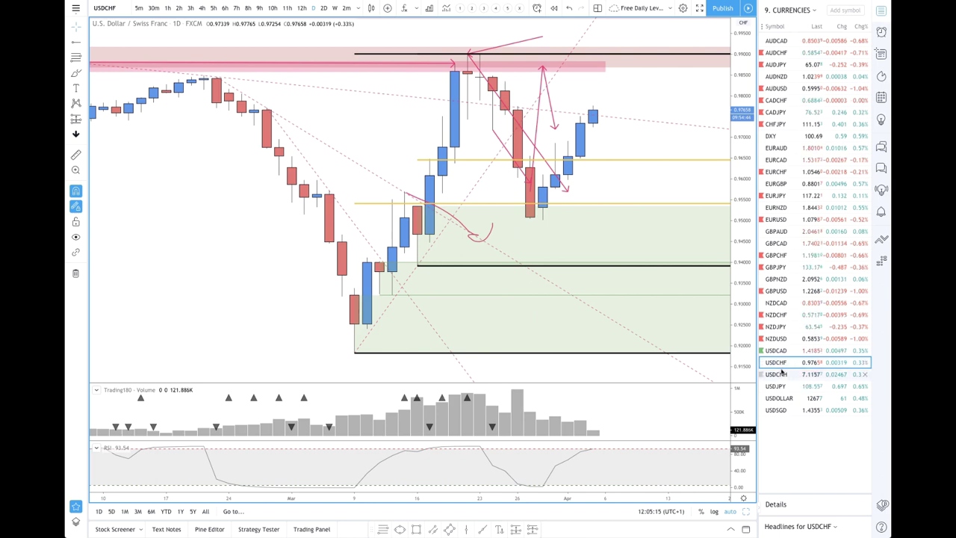
Open the USDJPY daily chart, delete the narrow pink horizontal zone near 107.000, and examine the recent candles
click(785, 376)
click(782, 385)
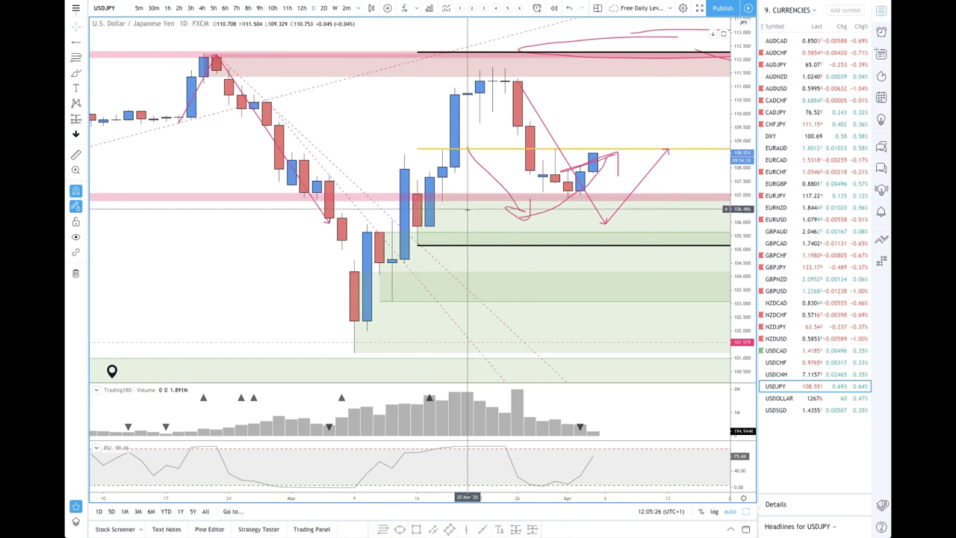
click(381, 196)
key(Delete)
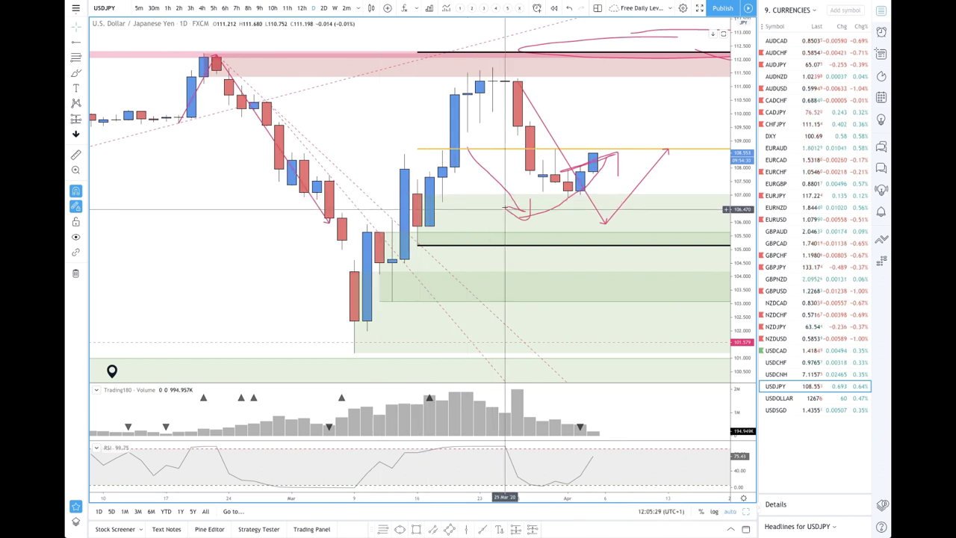
scroll(564, 205, up, 4)
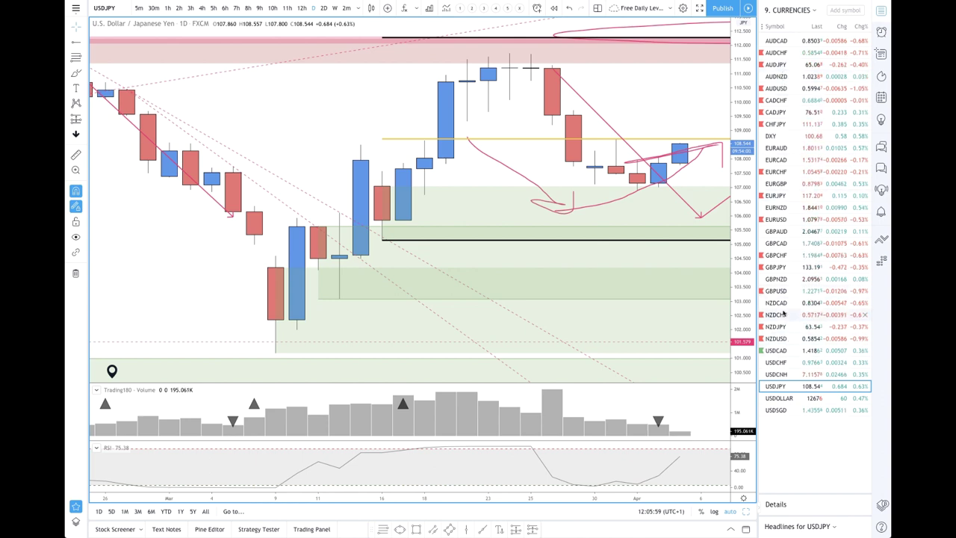
Open the USDOLLAR daily chart and delete the freehand pink drawings: the ellipse at the March low, the price-path curve and the upper curve
click(797, 398)
scroll(616, 289, down, 4)
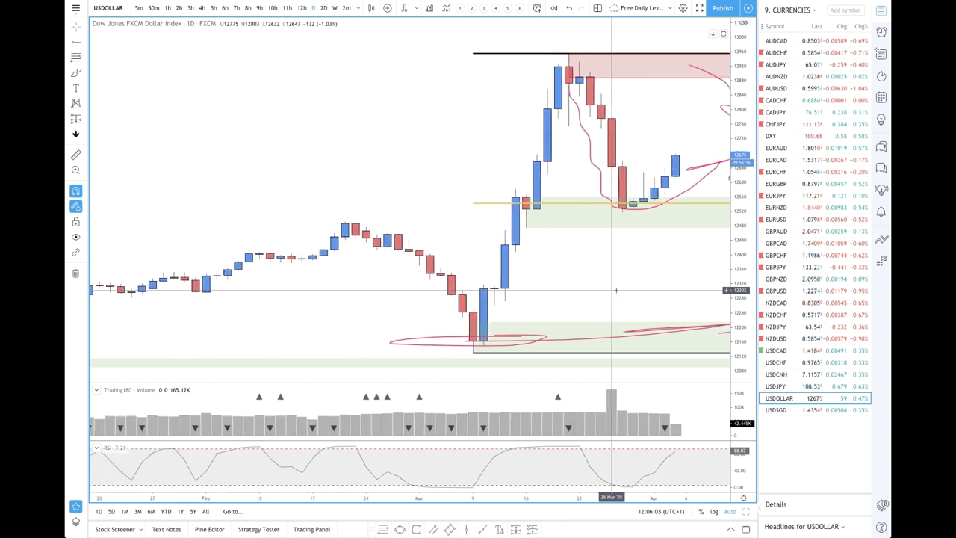
scroll(523, 201, up, 4)
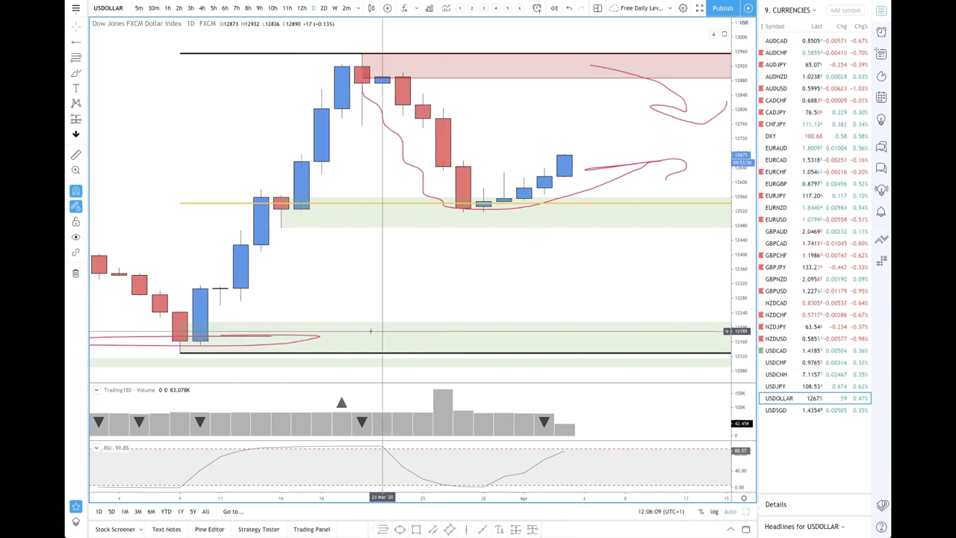
click(283, 339)
key(Delete)
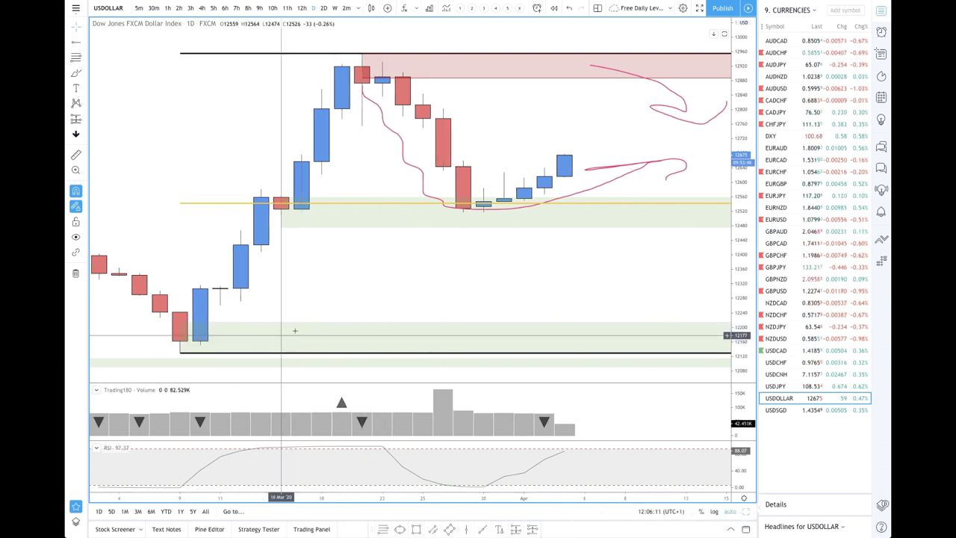
key(Delete)
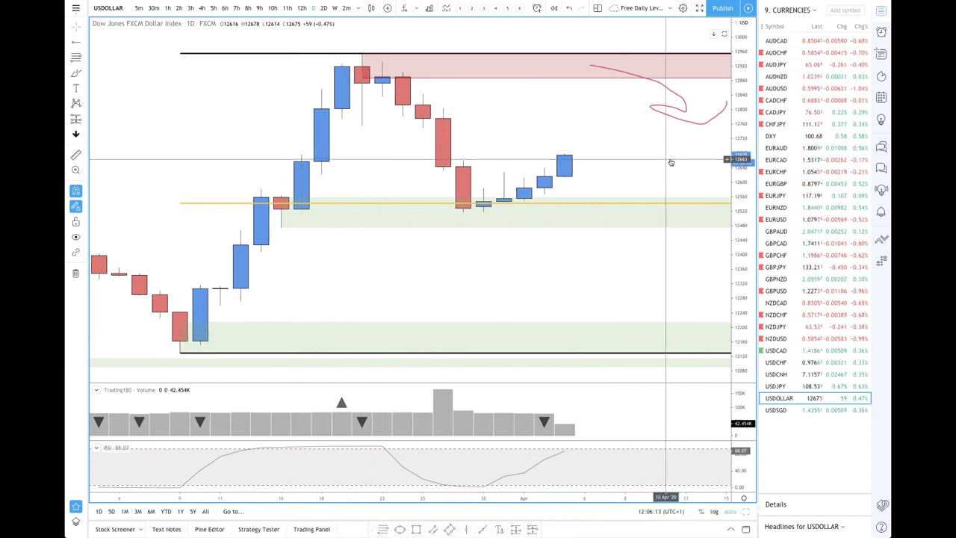
click(684, 104)
key(Delete)
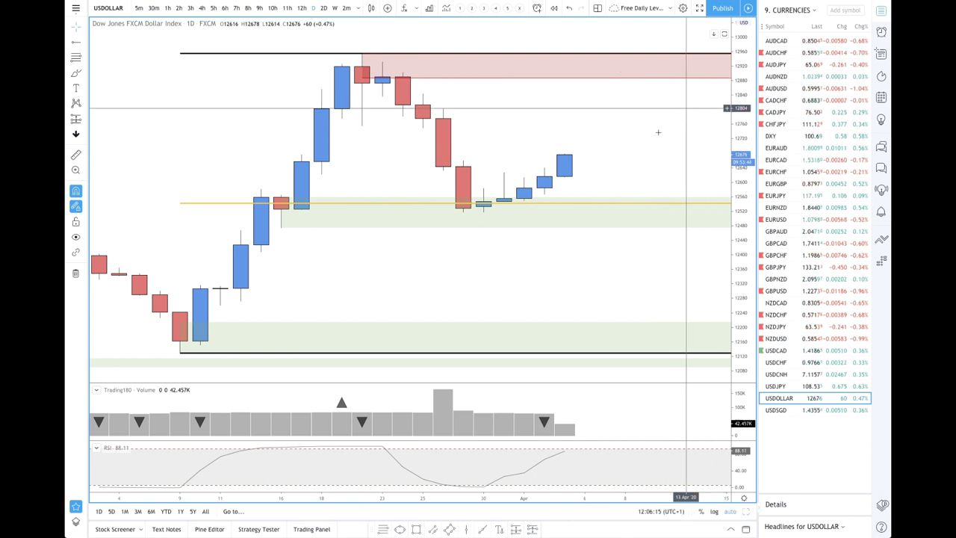
scroll(598, 187, down, 3)
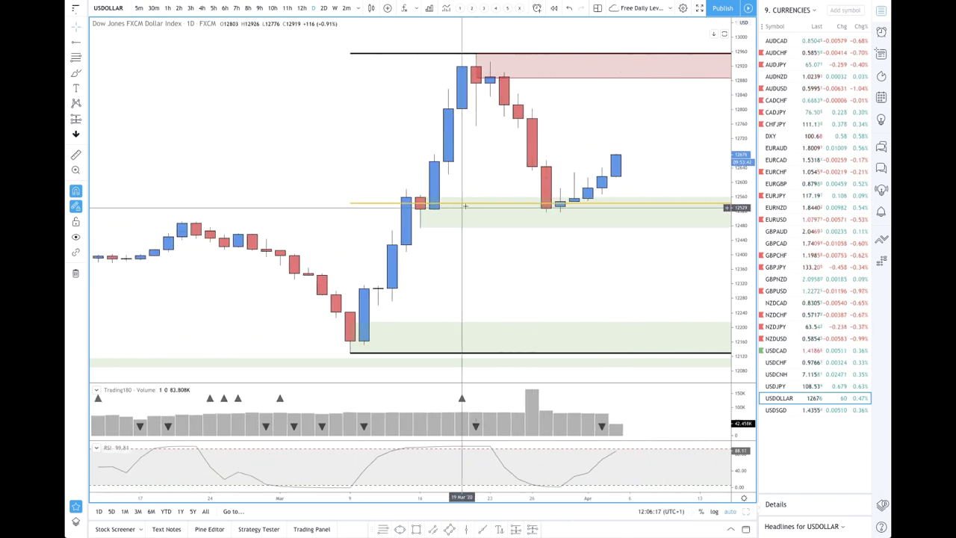